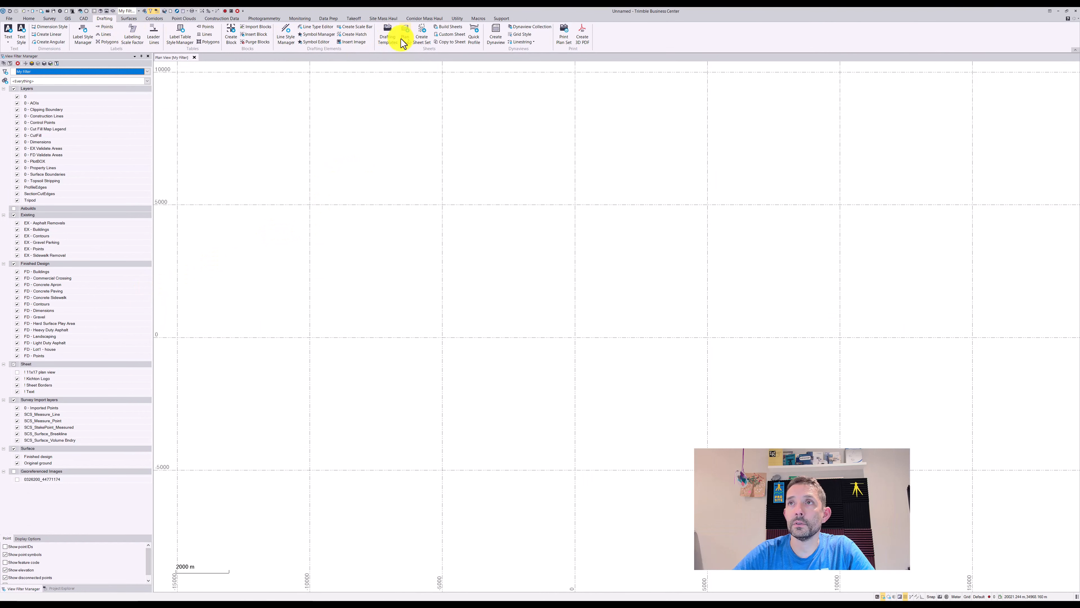
Step: Import the Feet - Arch D (24 x 36) Planset (Landscape).vcl drafting template into the project from the DraftingTemplates folder
left_click(388, 37)
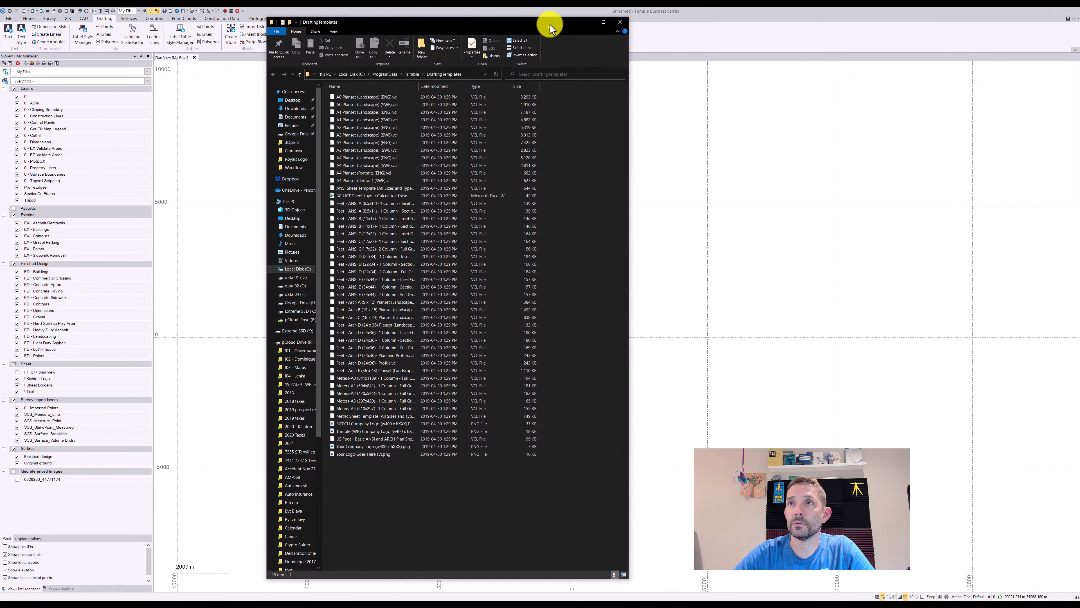
left_click_drag(550, 27, 582, 29)
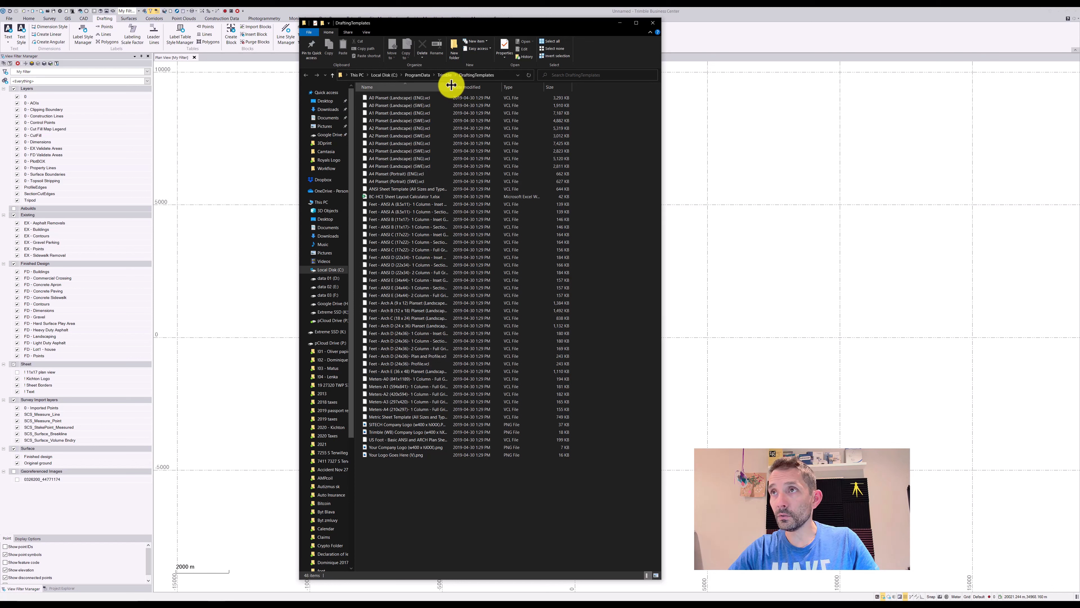
left_click_drag(451, 85, 507, 86)
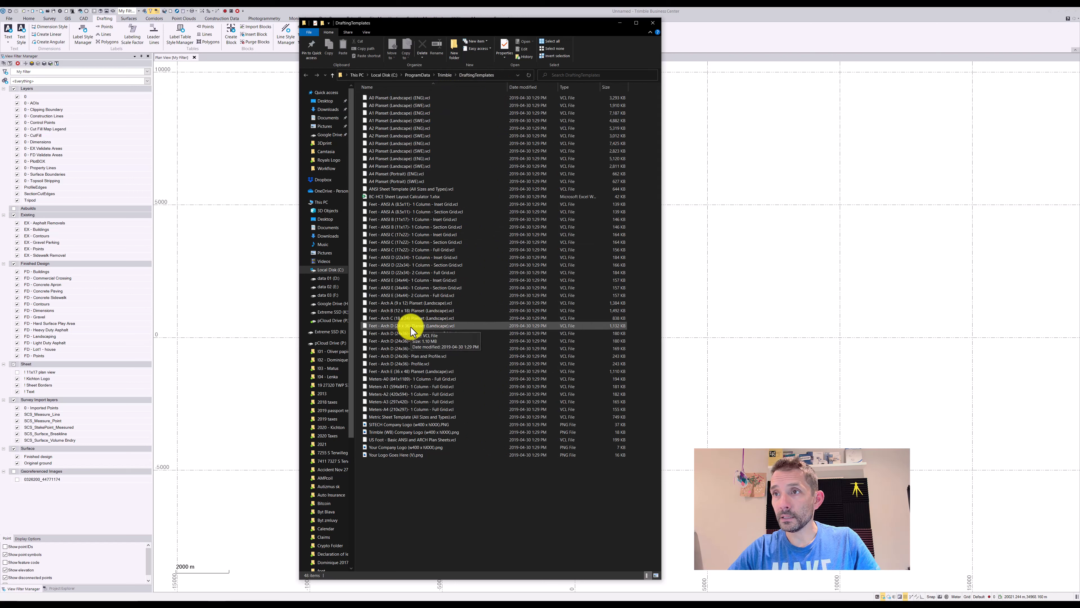
left_click_drag(419, 330, 261, 311)
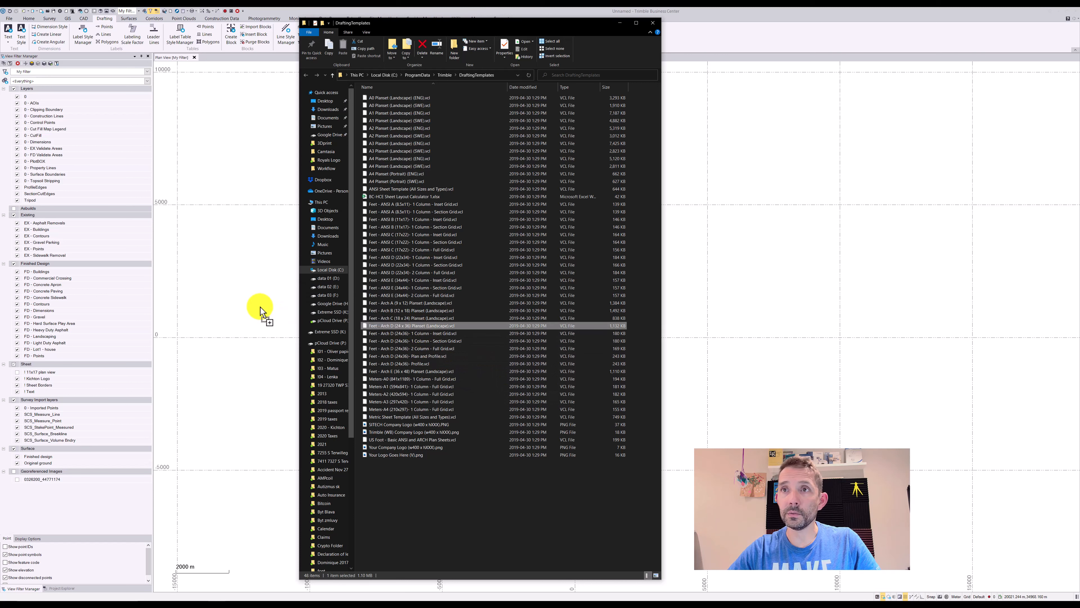
left_click(620, 23)
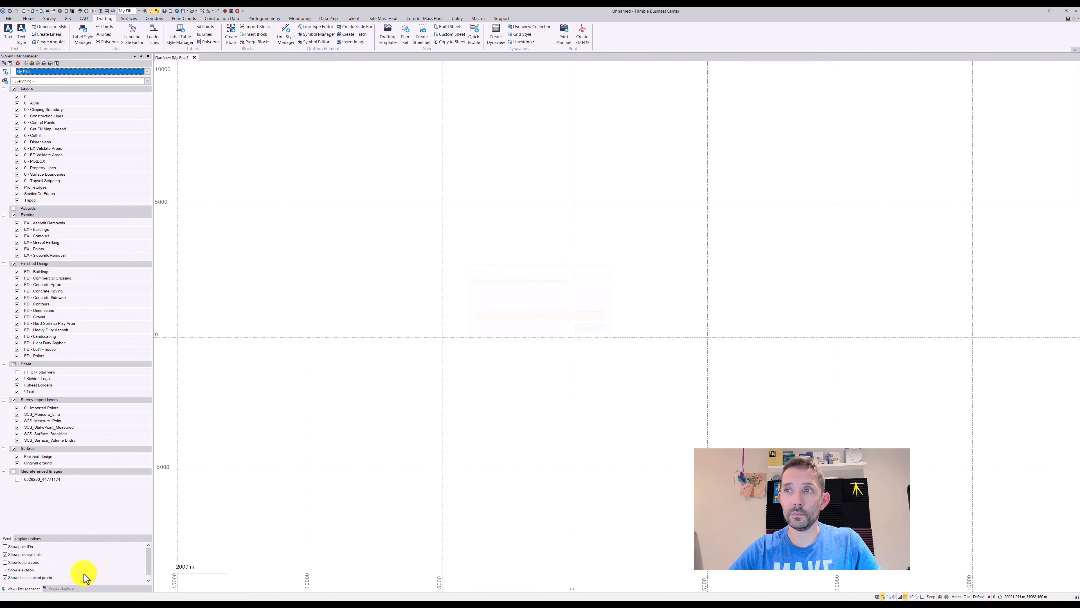
Step: Open a new sheet view of the Title Sheet (Master) in the ARCH D (24 x 36) Sheet Layout - Landscape plan set
left_click(64, 589)
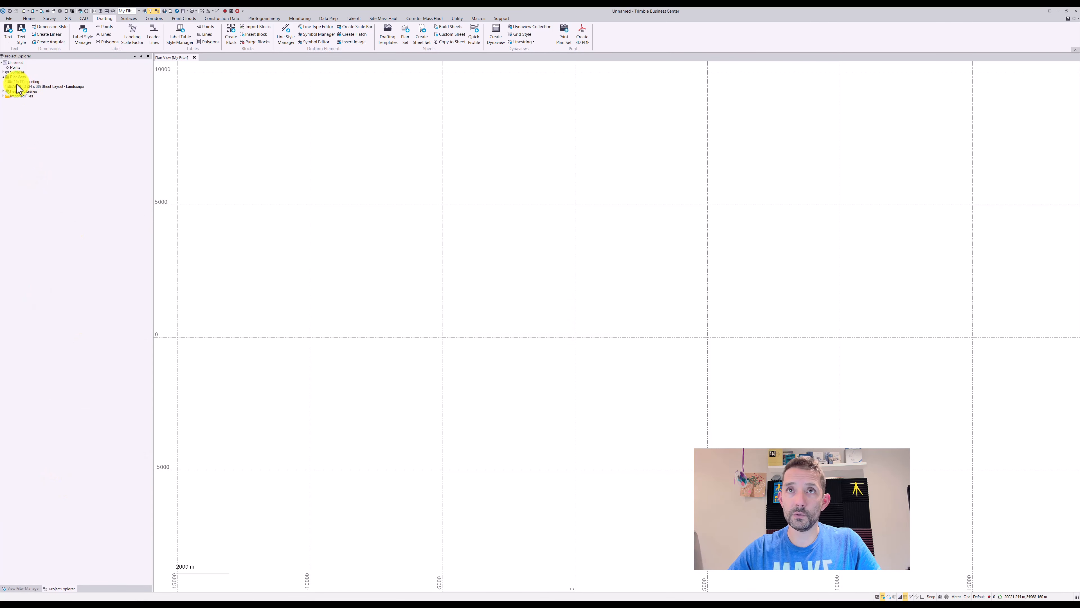
left_click(7, 87)
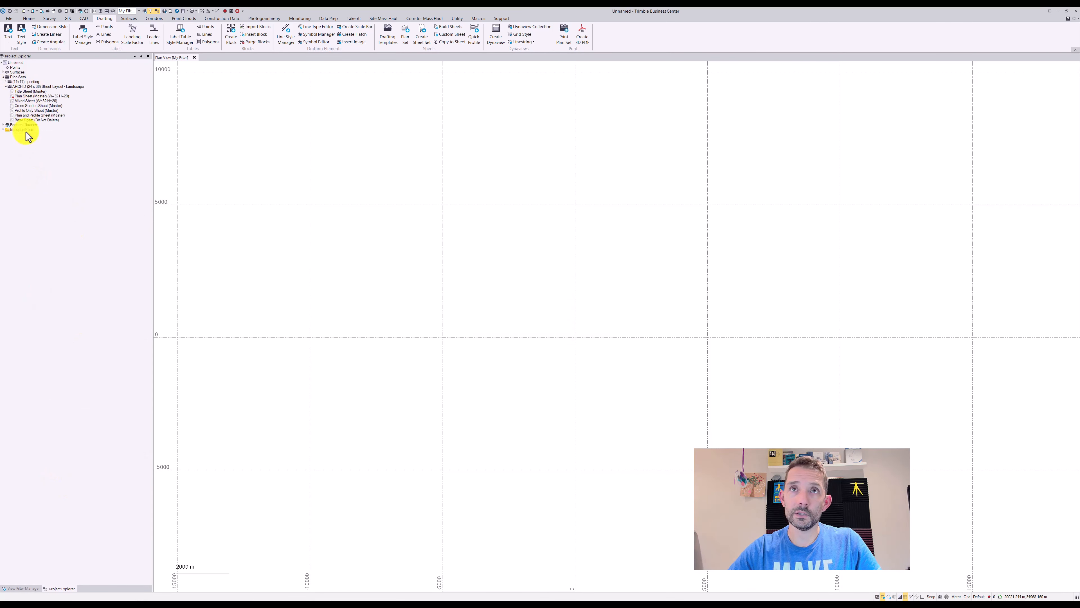
right_click(29, 92)
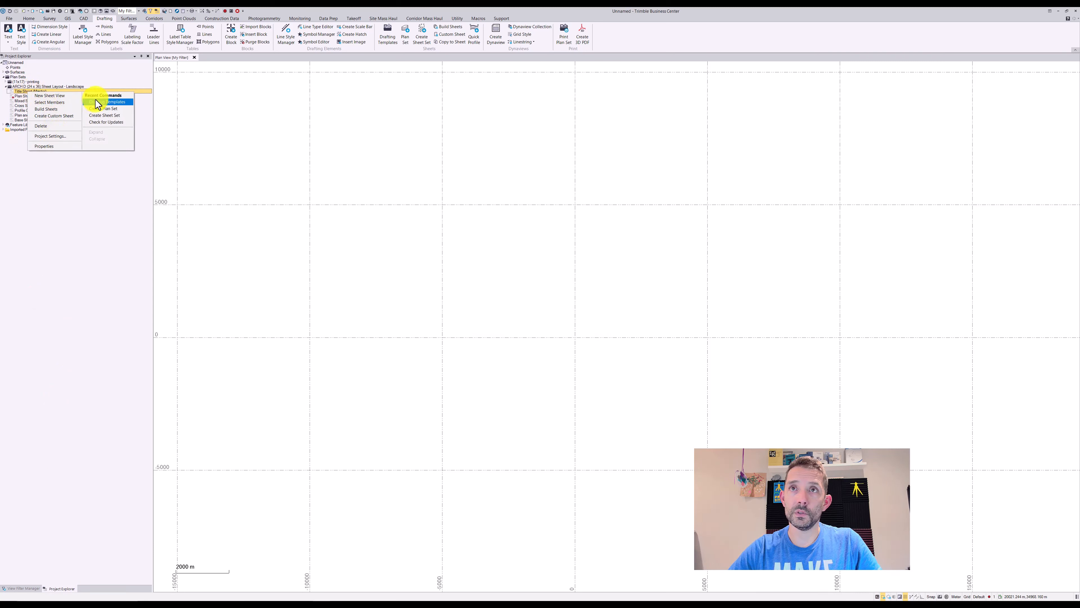
left_click(49, 95)
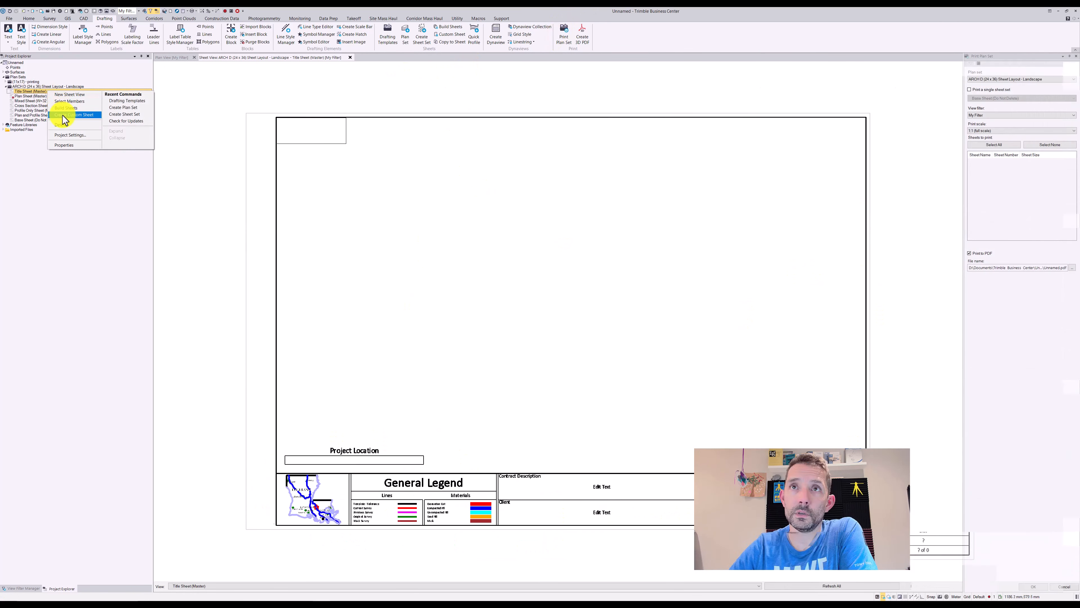
Step: Create a custom sheet named test in the Title Sheet (Master) sheet set
left_click(64, 115)
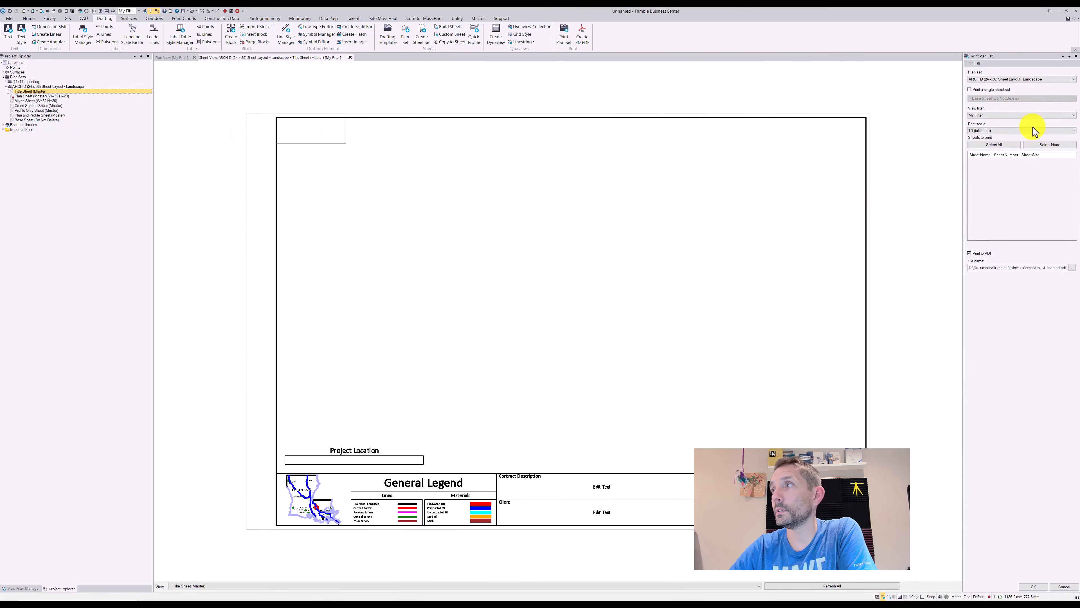
left_click(987, 93)
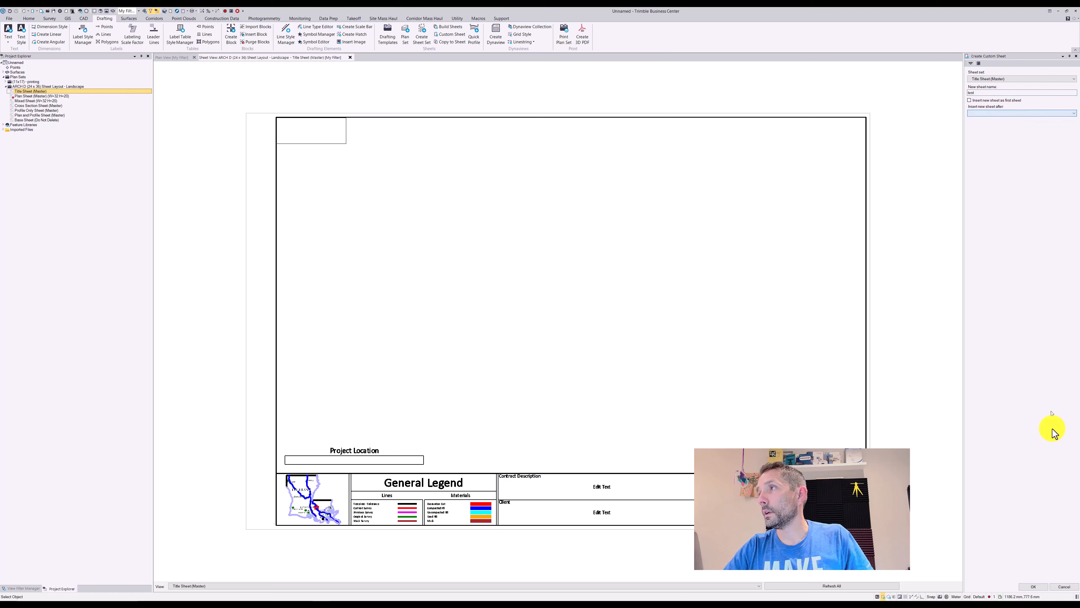
left_click(1034, 586)
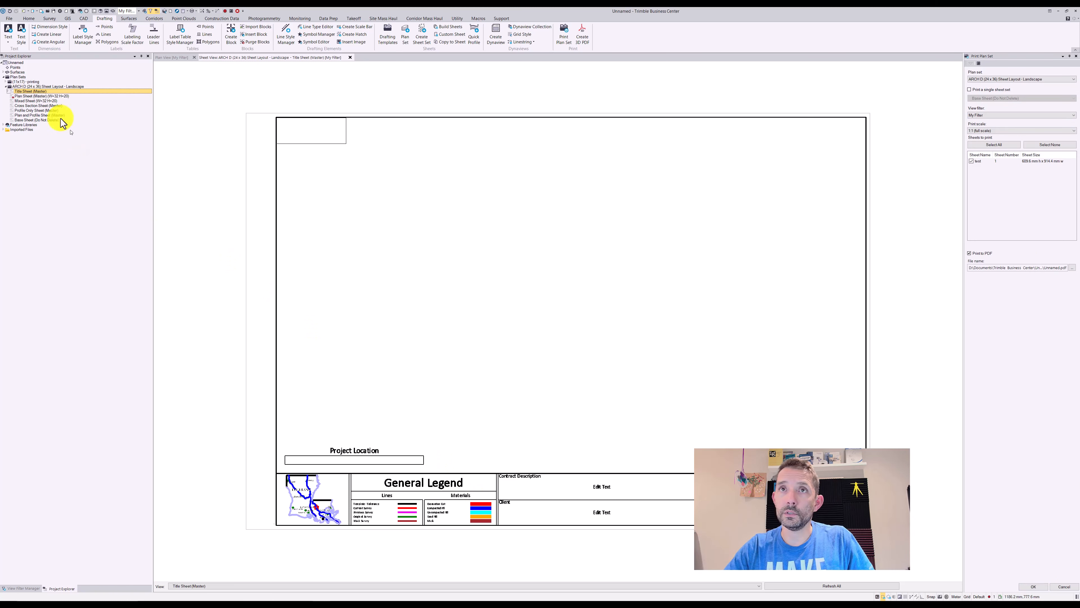
Step: Expand the Title Sheet (Master) set, select the test sheet and display it in the sheet view
left_click(8, 91)
left_click(22, 97)
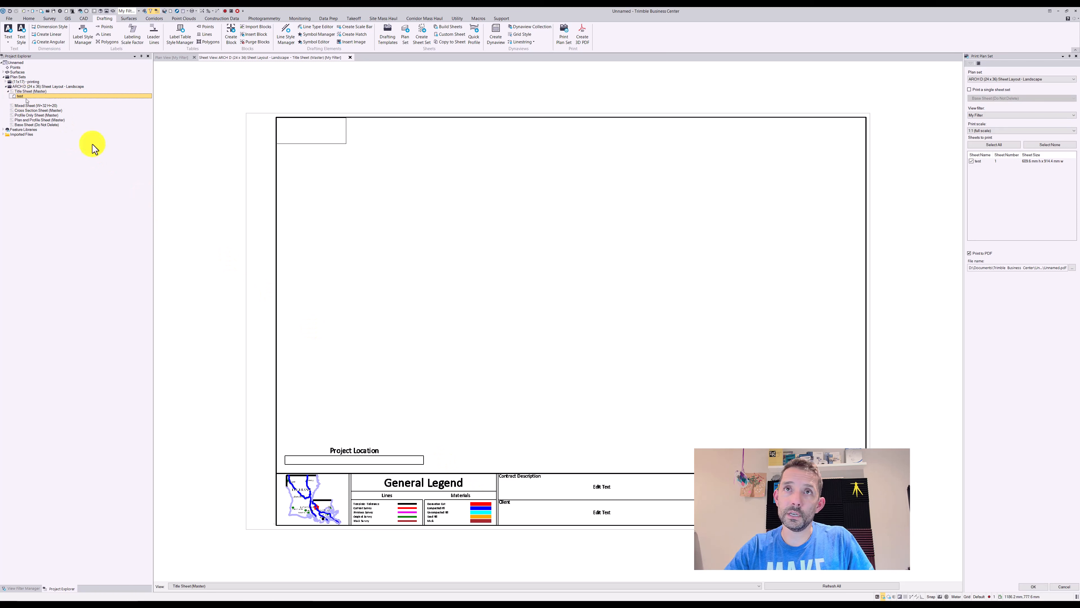
left_click(760, 586)
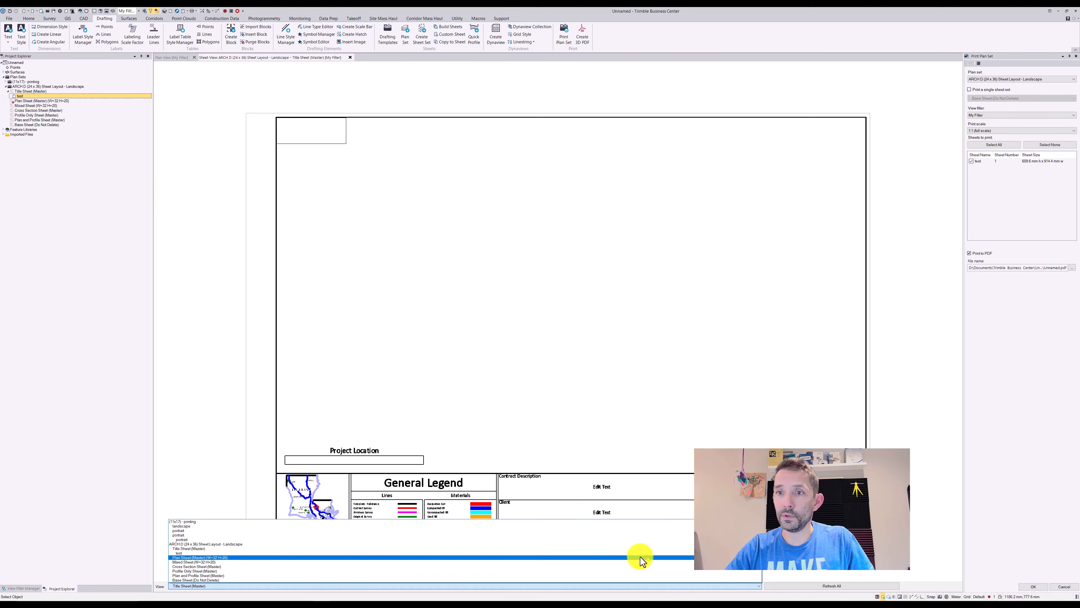
left_click(622, 545)
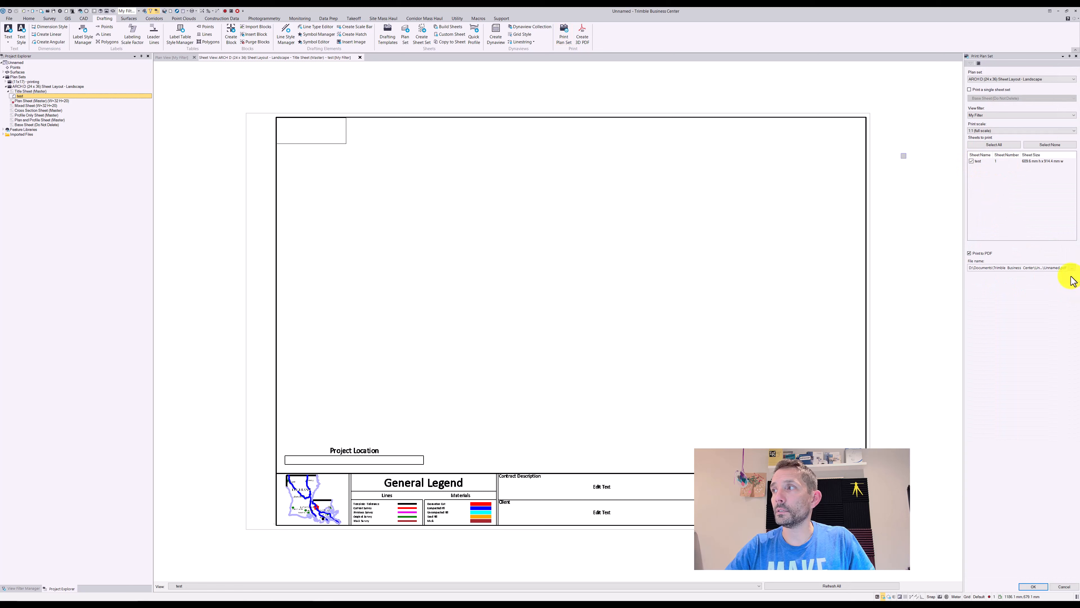
Step: Print the test sheet to a PDF named test_plansheet on the Desktop
left_click(1072, 268)
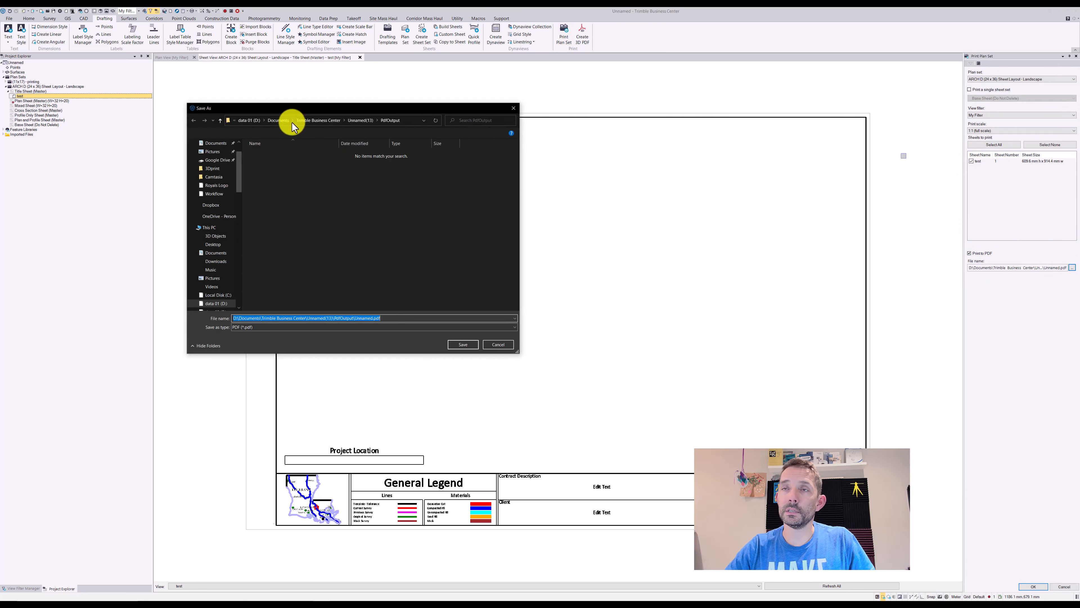
left_click(216, 244)
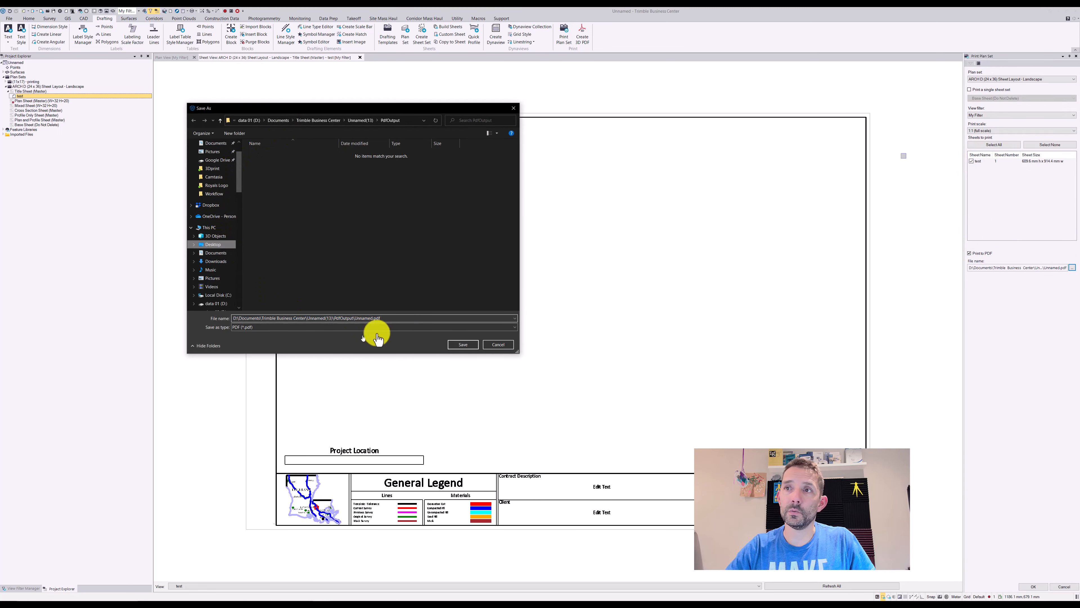
type("test_plansheet")
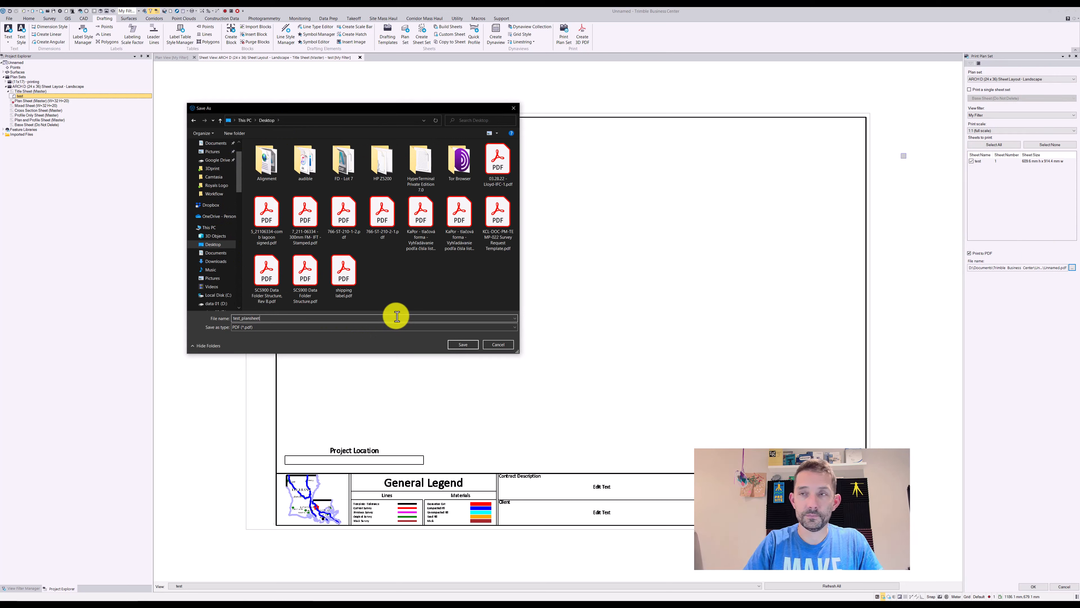
left_click(463, 344)
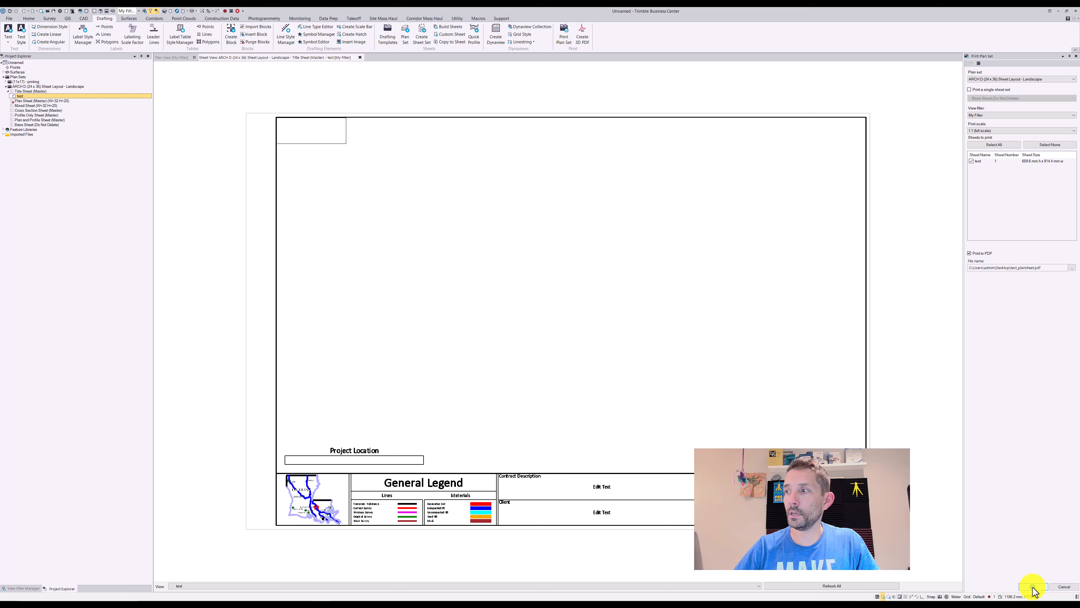
left_click(1033, 587)
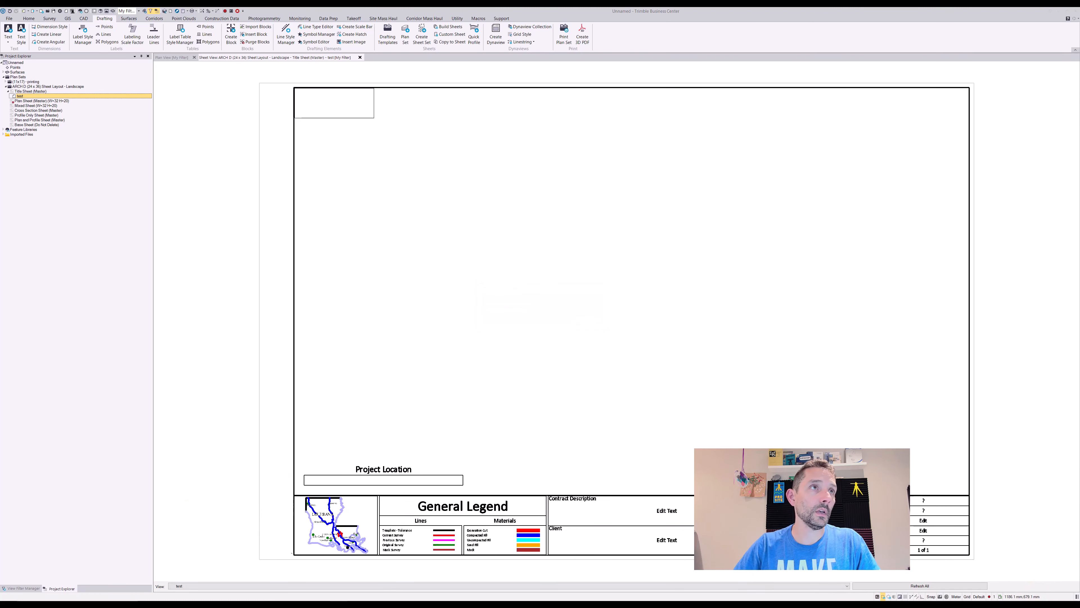
Step: Enlarge the exported test_plansheet PDF in Adobe Acrobat Reader and examine how its title block text is printed
left_click_drag(700, 84, 643, 12)
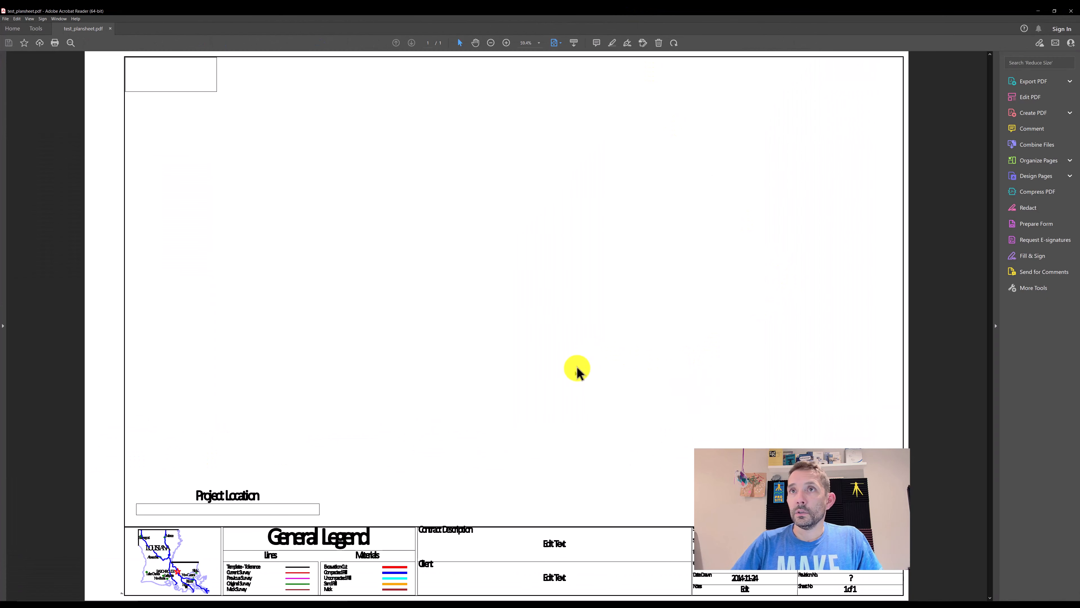
left_click(505, 44)
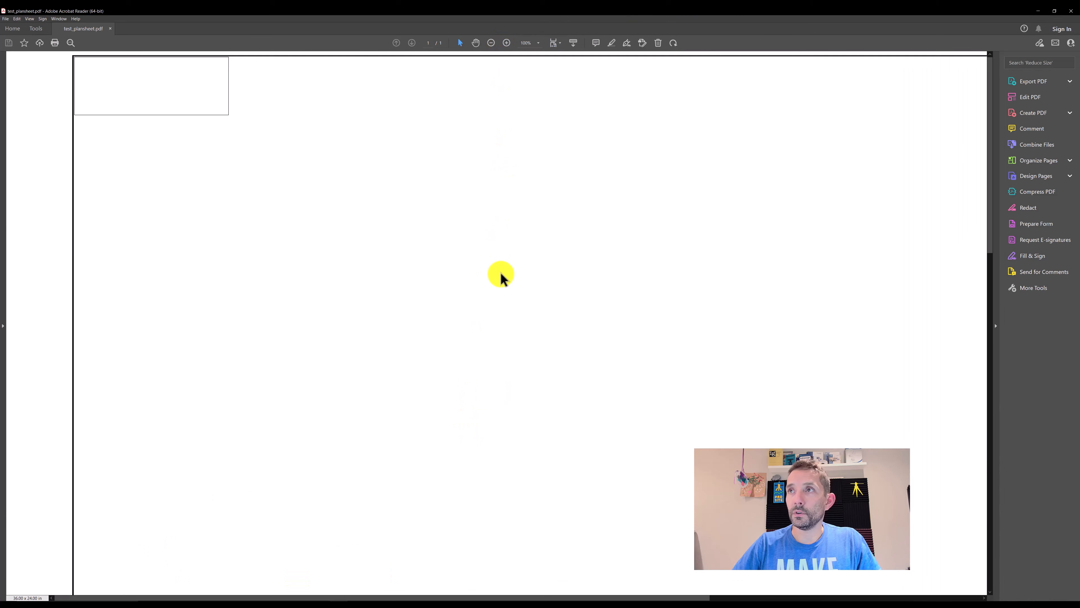
scroll(501, 279, "down", 2)
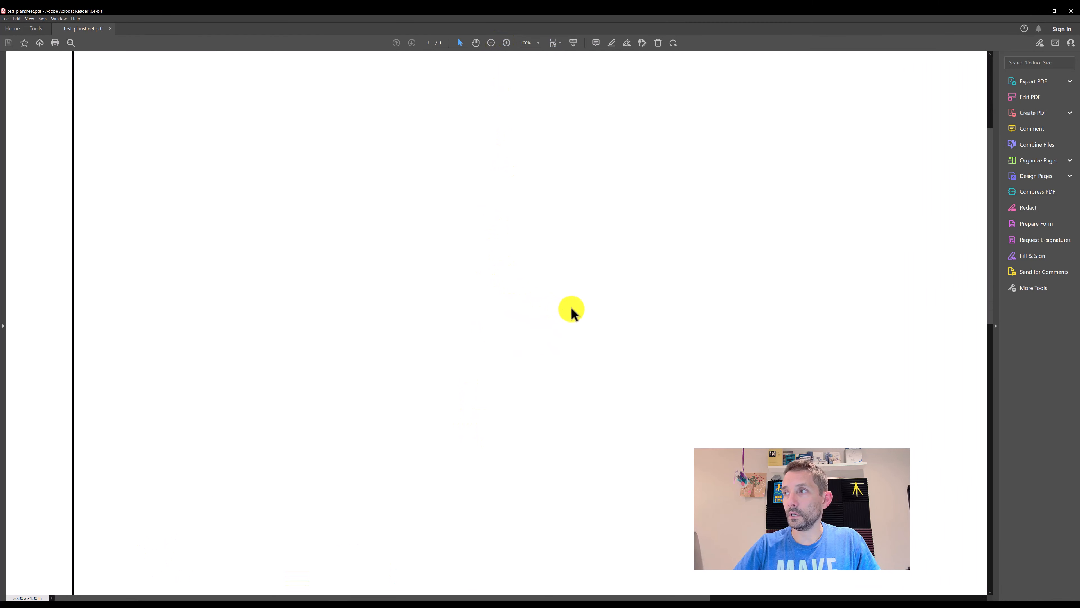
scroll(572, 309, "down", 2)
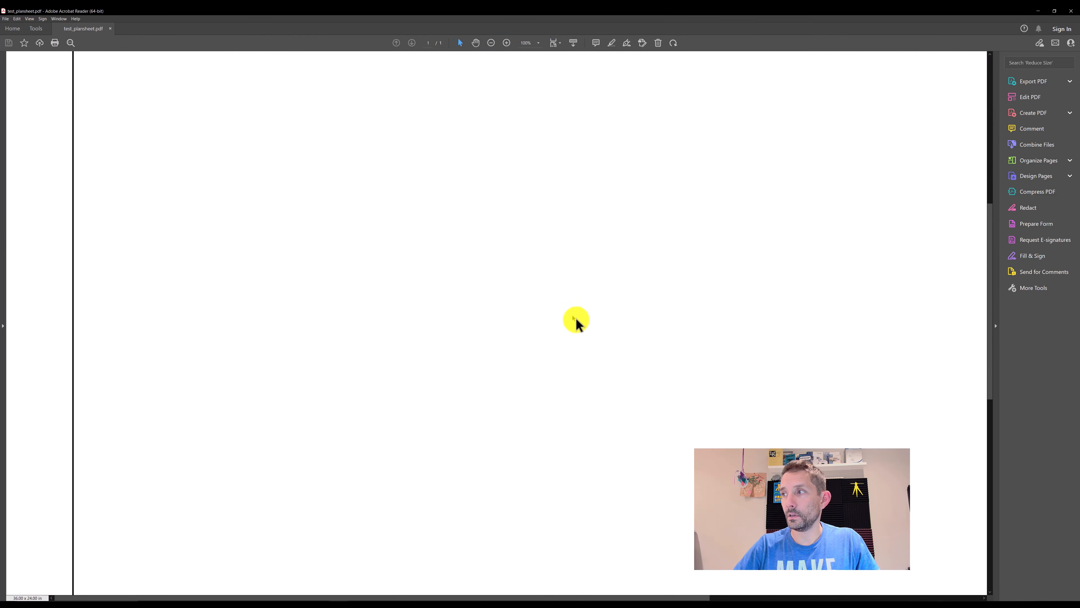
left_click_drag(989, 305, 1011, 513)
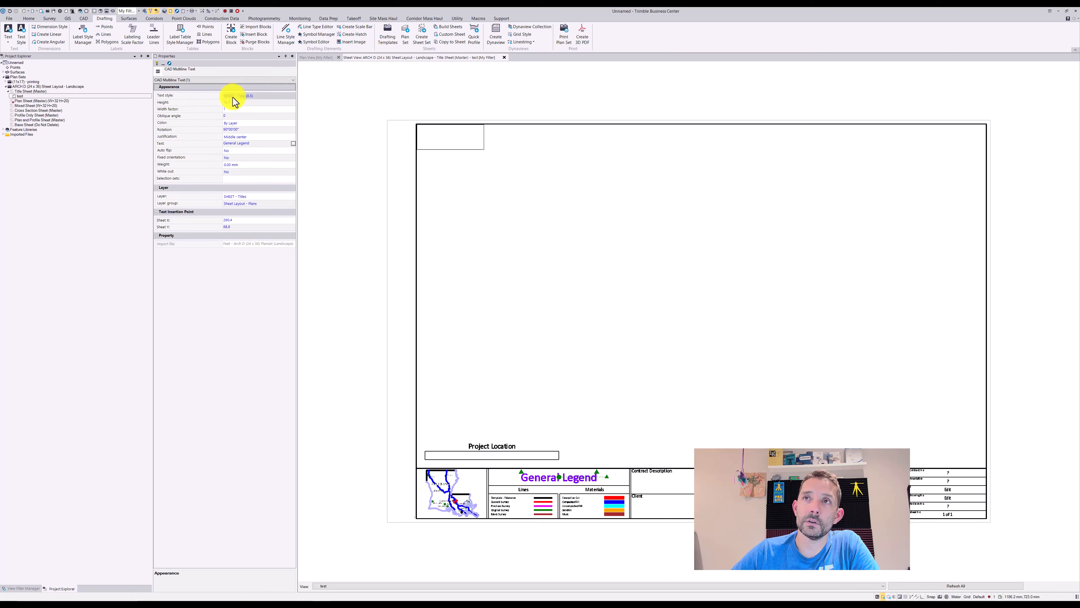
Step: Create a new text style named Simplex from the text style property of the General Legend title
left_click(235, 95)
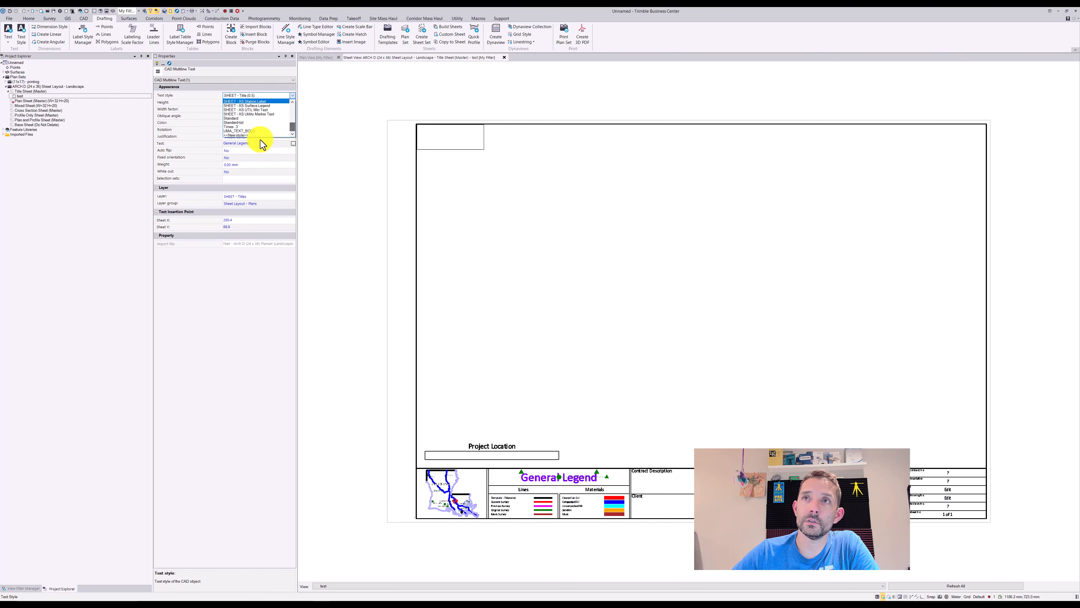
scroll(253, 136, "down", 1)
left_click(251, 135)
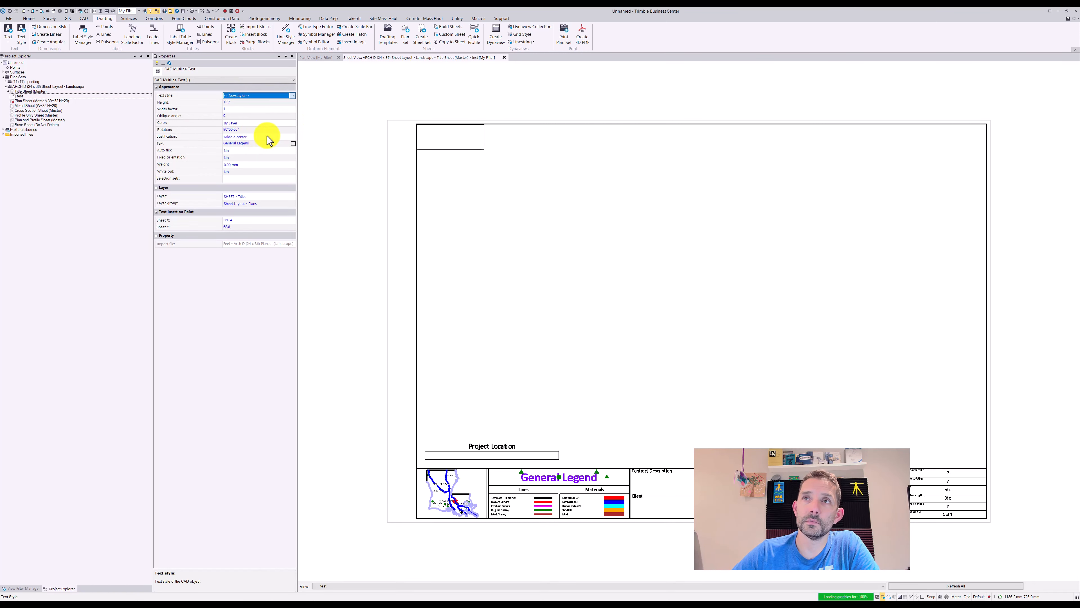
left_click_drag(571, 200, 490, 138)
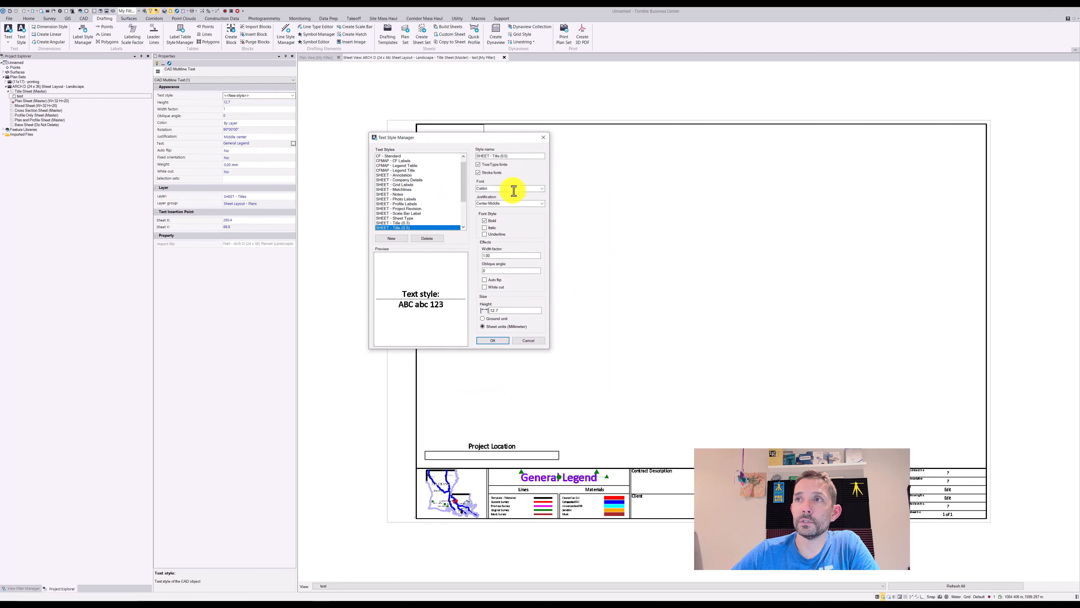
left_click(392, 238)
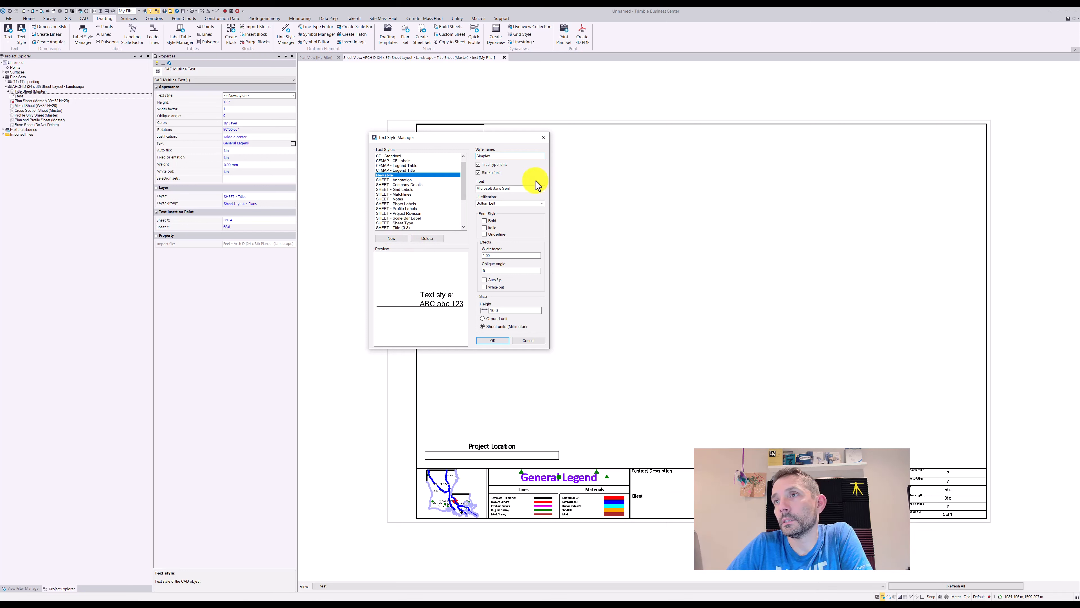
Step: Exclude TrueType fonts for the Simplex text style and set its font to simplex.fnt
left_click(496, 165)
left_click_drag(464, 205, 472, 157)
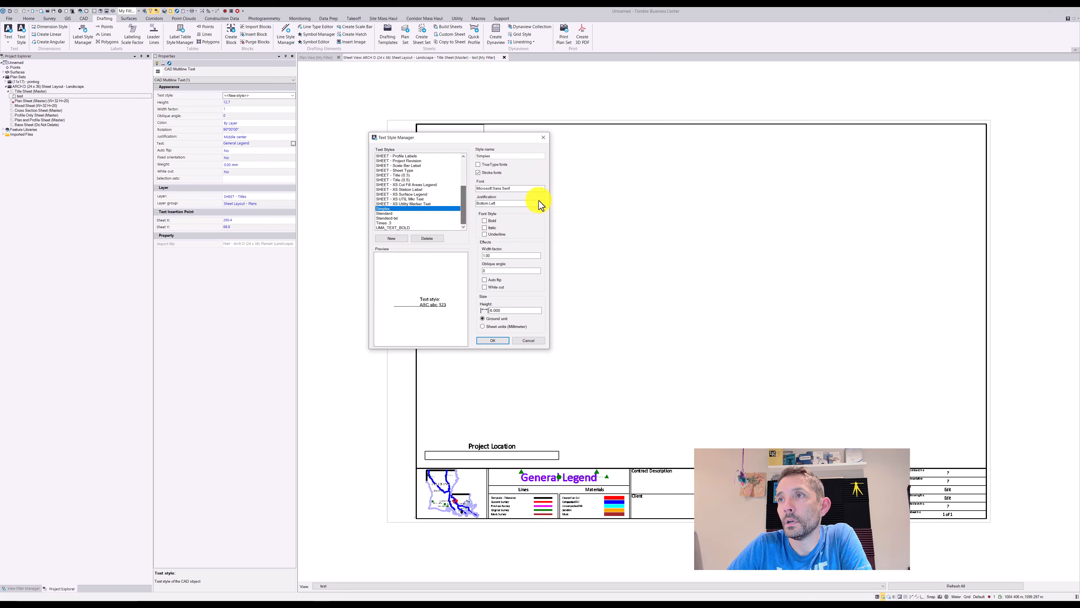
left_click(543, 188)
left_click_drag(544, 207, 543, 251)
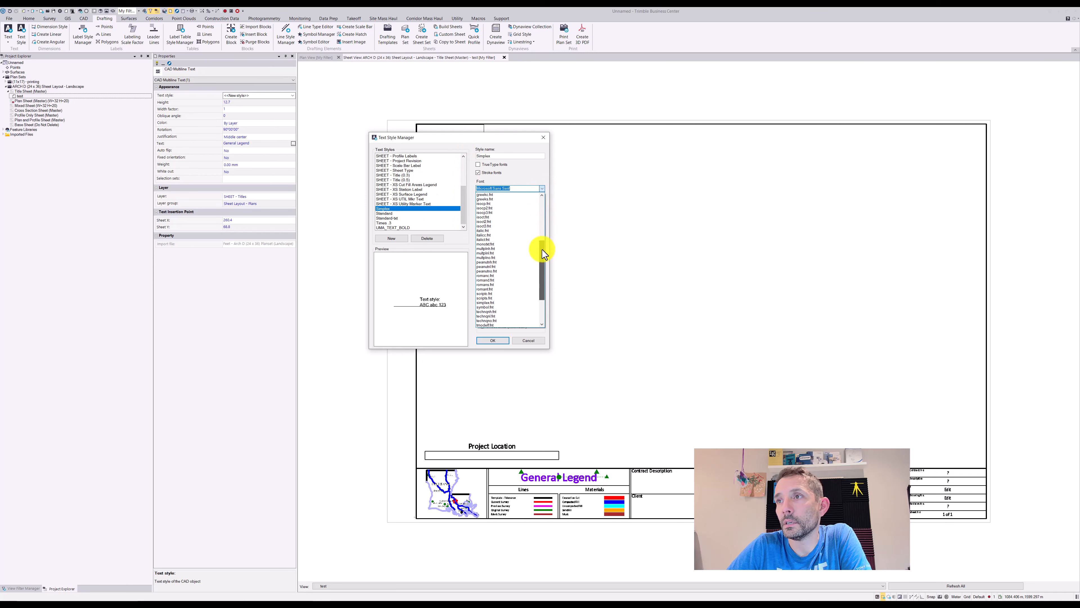
left_click(487, 302)
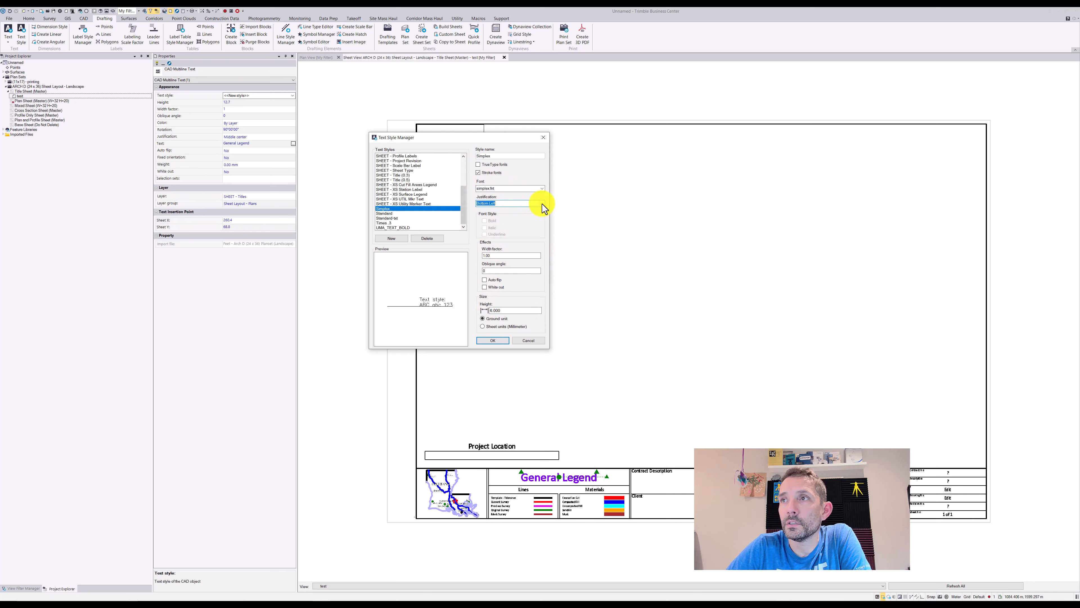
left_click(489, 341)
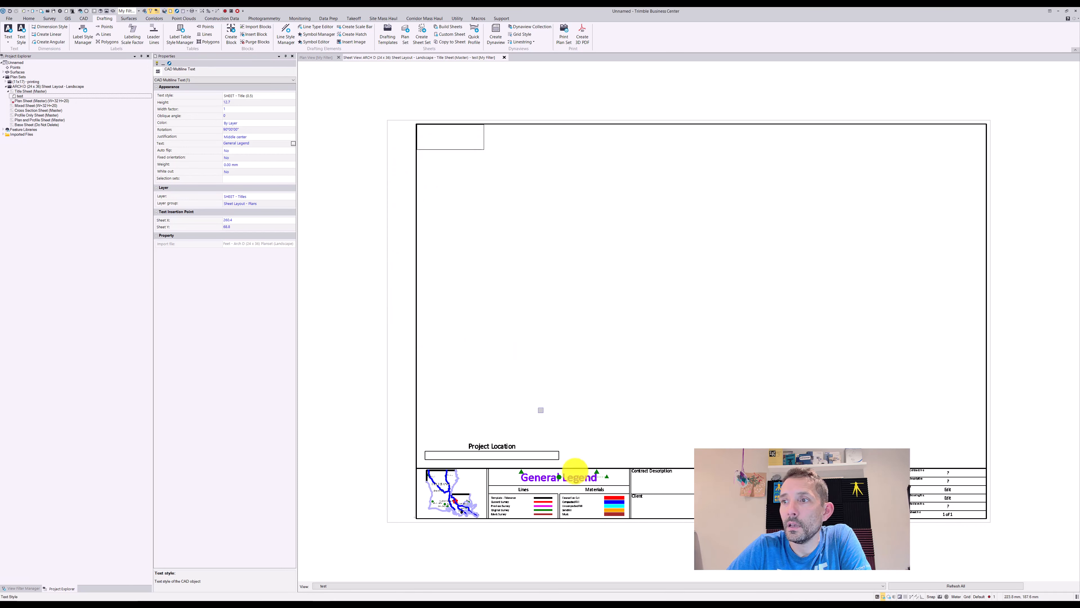
Step: Apply the Simplex text style to the General Legend title on the test sheet
left_click(249, 103)
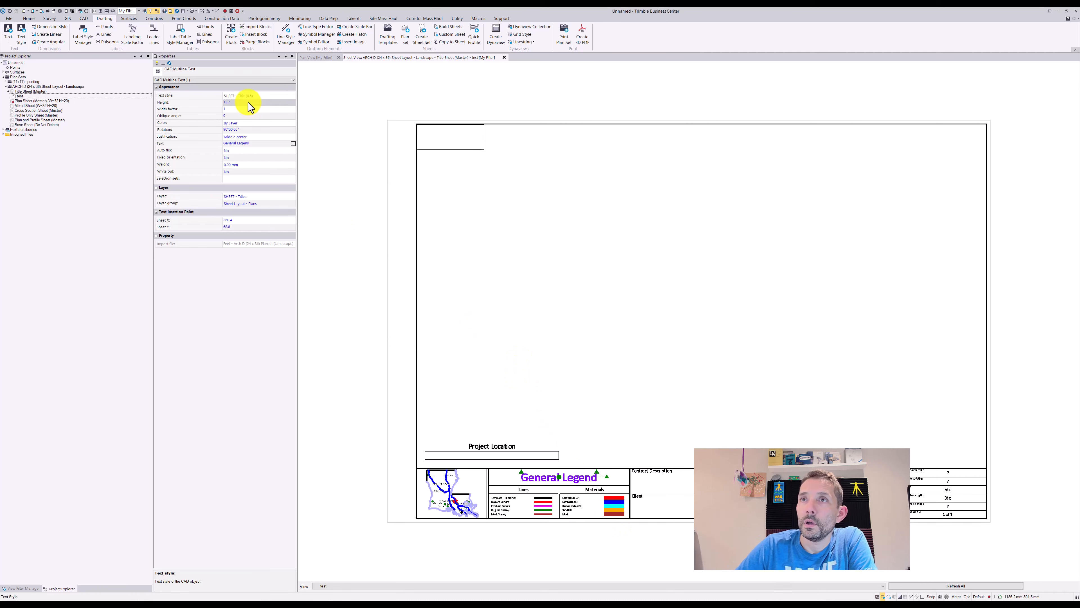
left_click(245, 95)
left_click(238, 126)
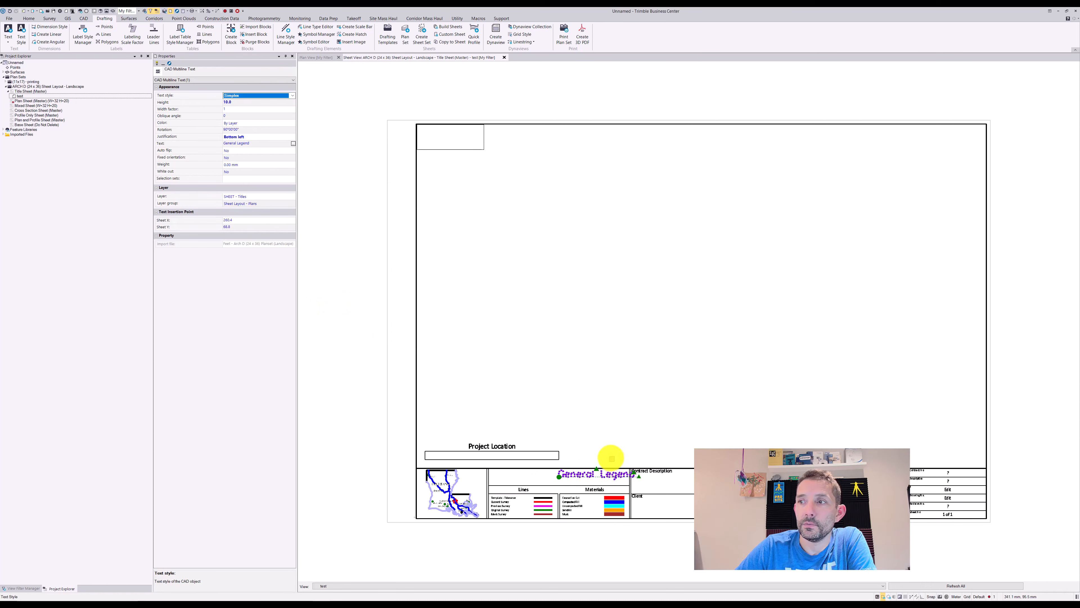
scroll(612, 460, "up", 6)
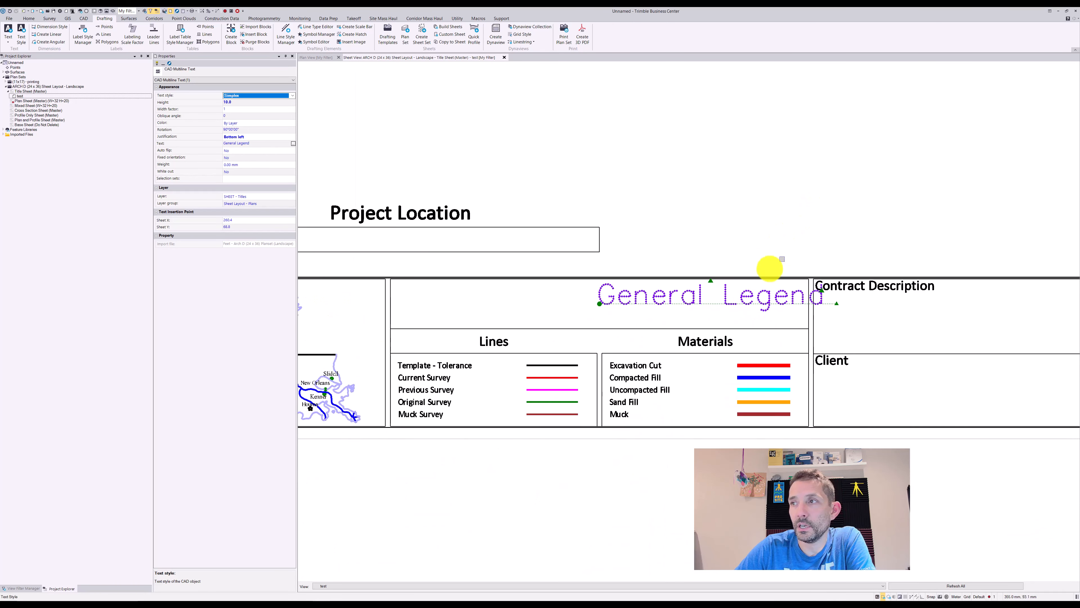
left_click(293, 95)
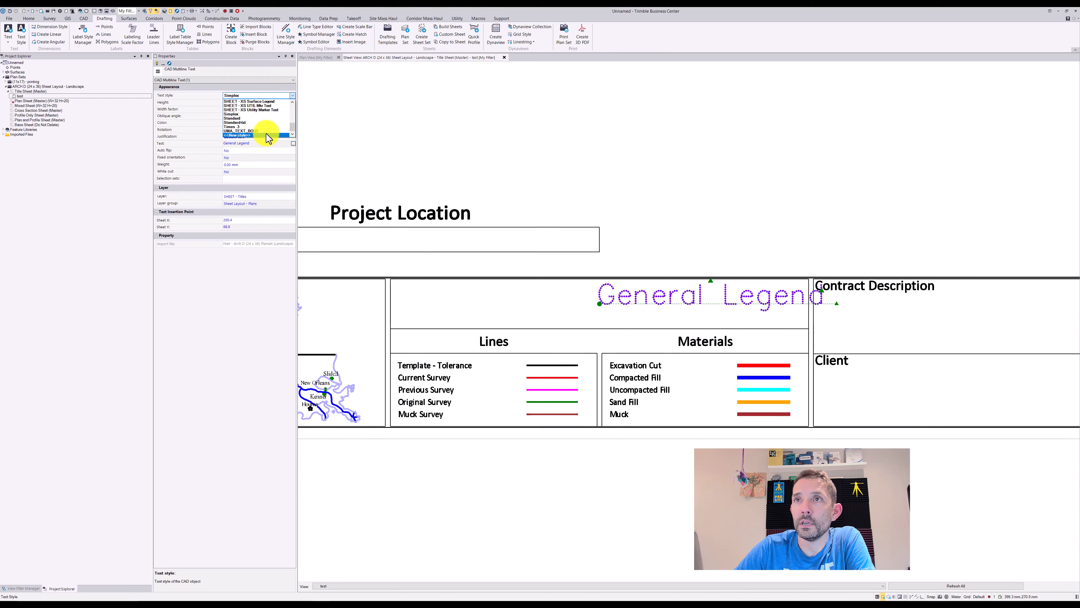
left_click(267, 135)
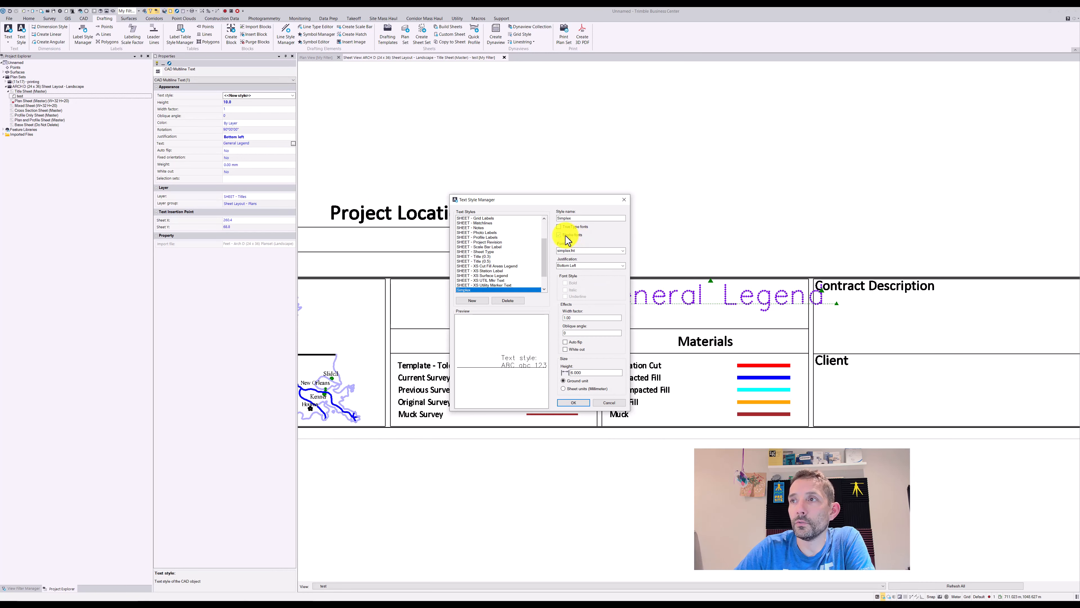
key("Escape")
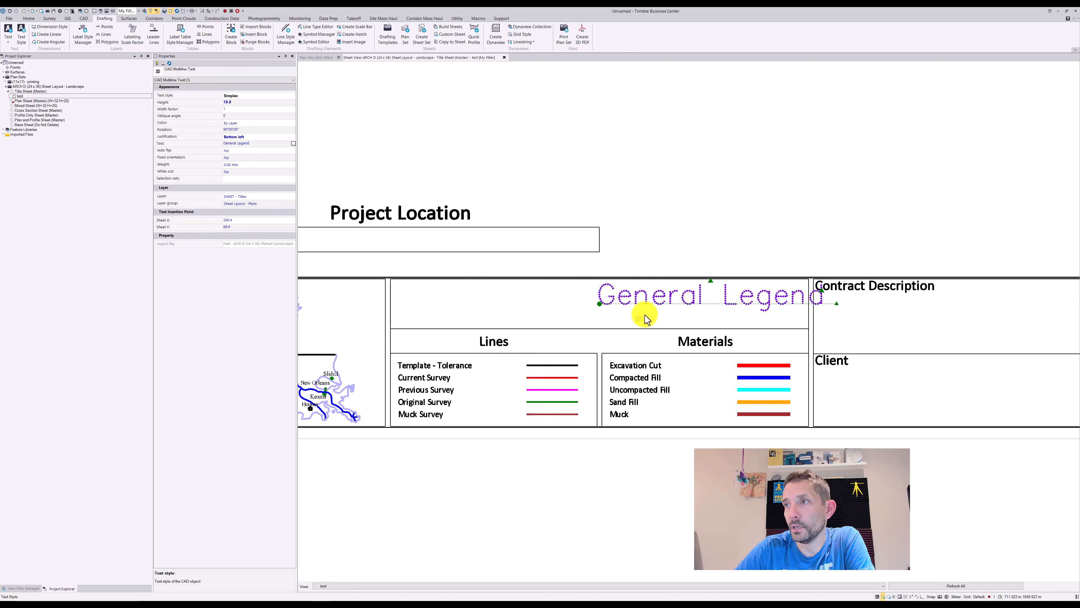
Step: Move the General Legend title left by its insertion point so it fits inside the legend's header cell
left_click_drag(600, 304, 496, 313)
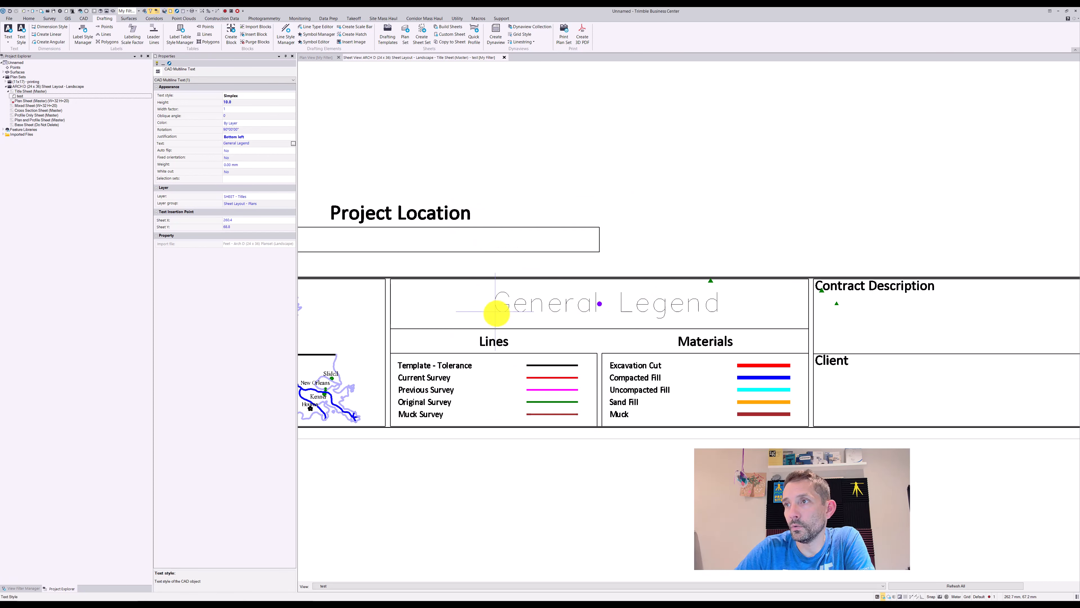
left_click(490, 313)
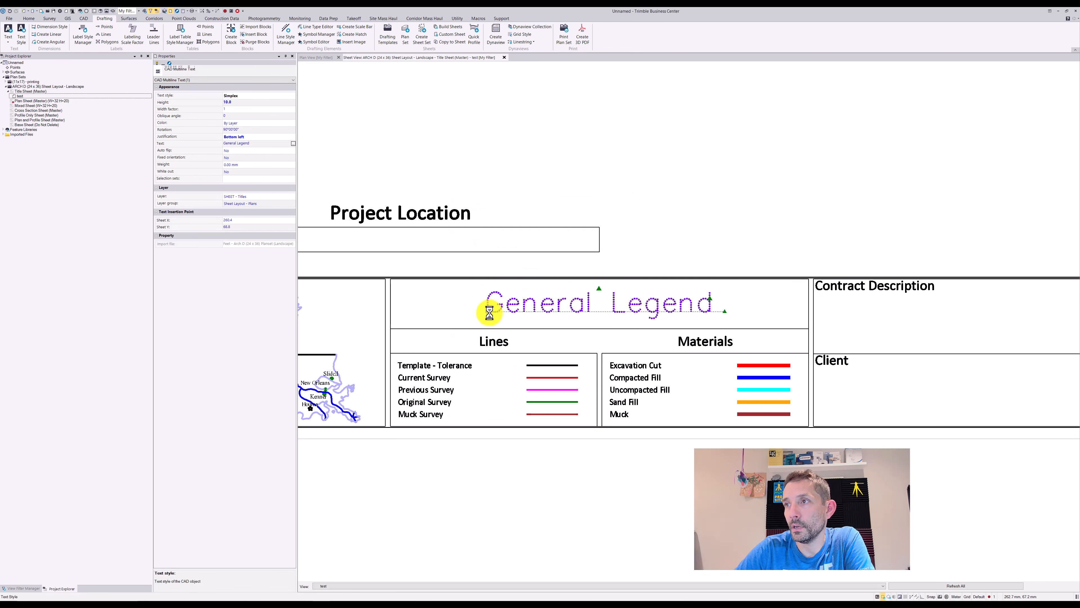
Step: Print the test sheet to test_plansheet.pdf on the desktop, replacing the existing file, and return to the sheet after viewing the PDF
left_click(564, 35)
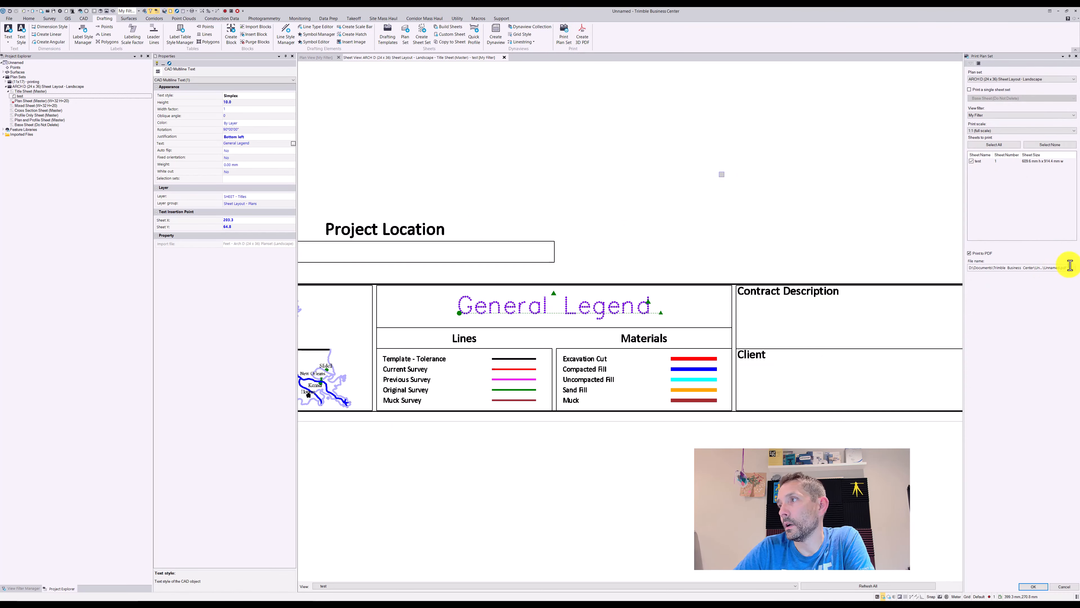
left_click(1072, 268)
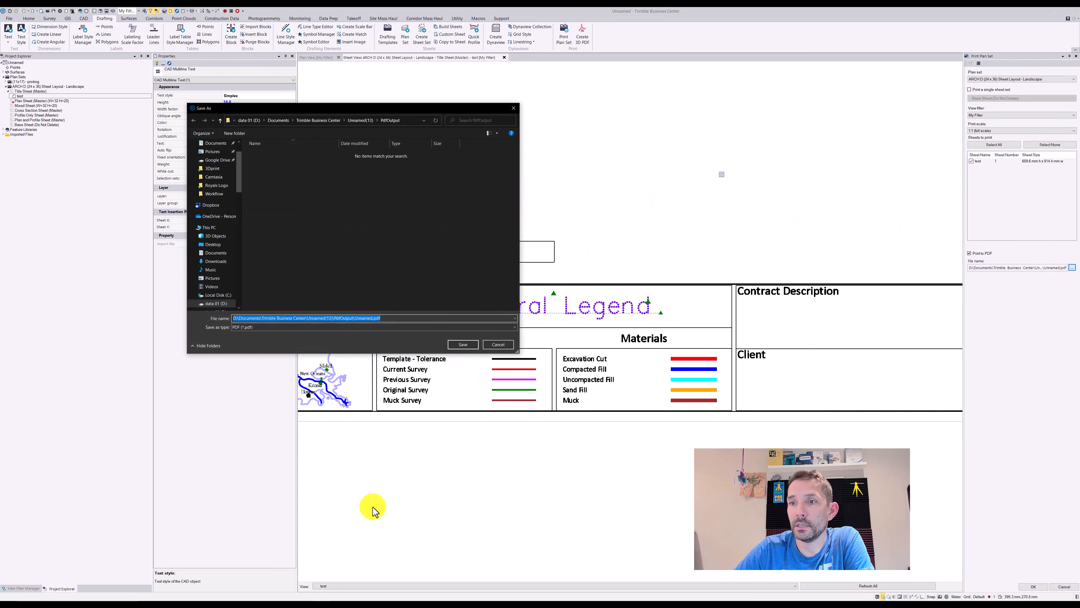
left_click(213, 244)
left_click(382, 273)
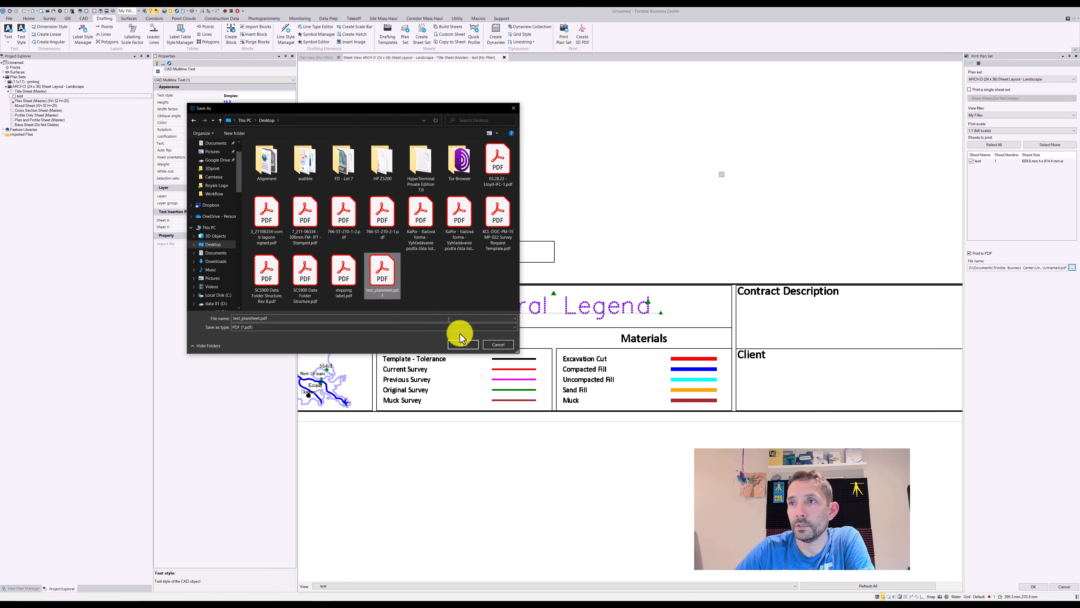
left_click(462, 345)
left_click(566, 309)
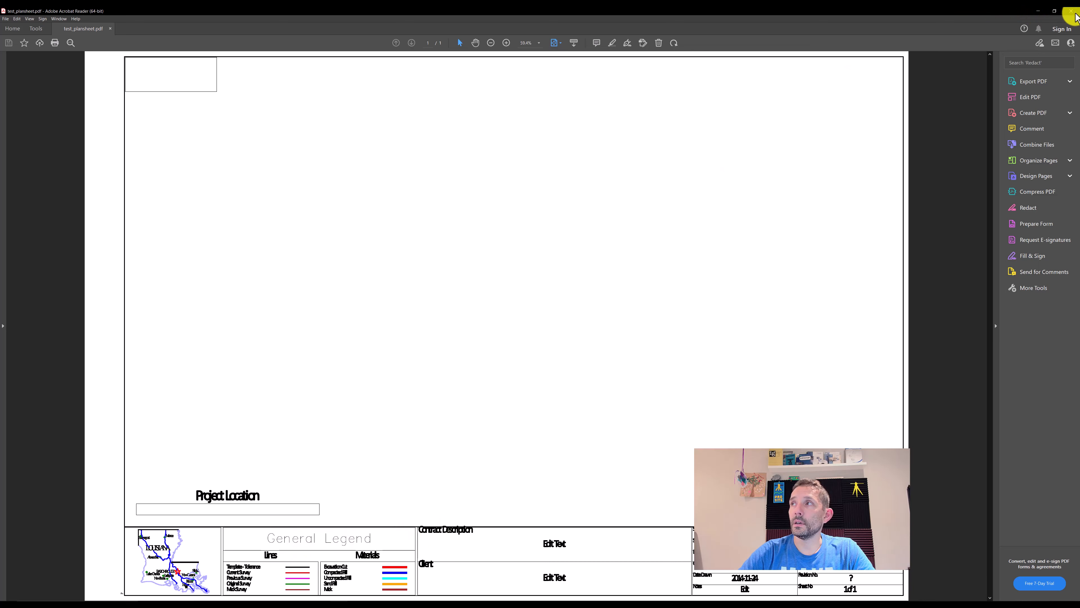
left_click(1039, 13)
Step: Apply the Simplex text style to all multiline texts in the title block's scale, date and contract cells
middle_click_drag(919, 263, 407, 245)
middle_click_drag(740, 252, 307, 237)
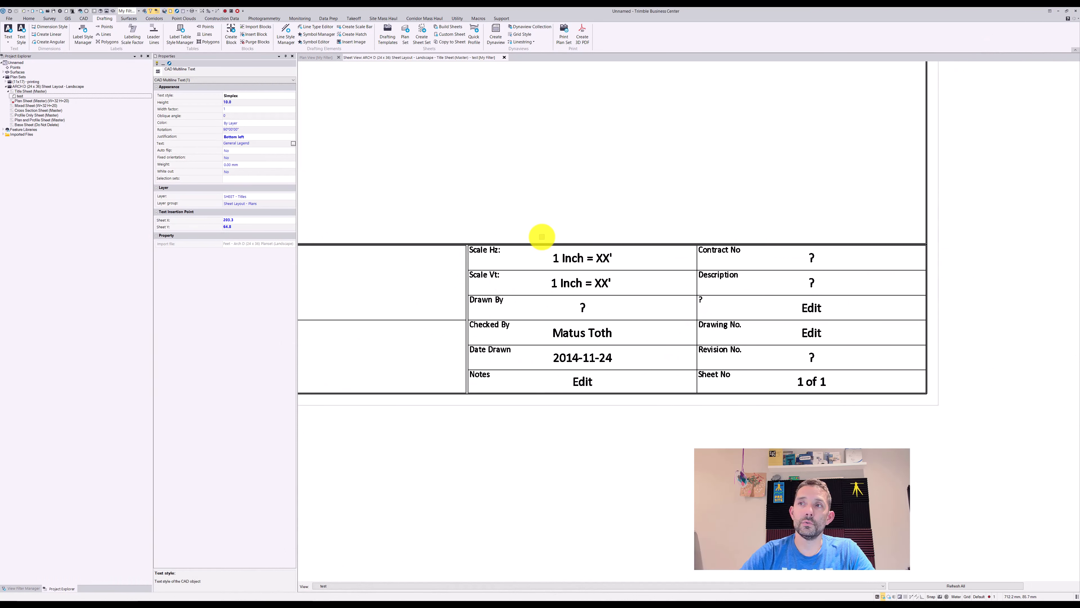
left_click_drag(438, 184, 872, 419)
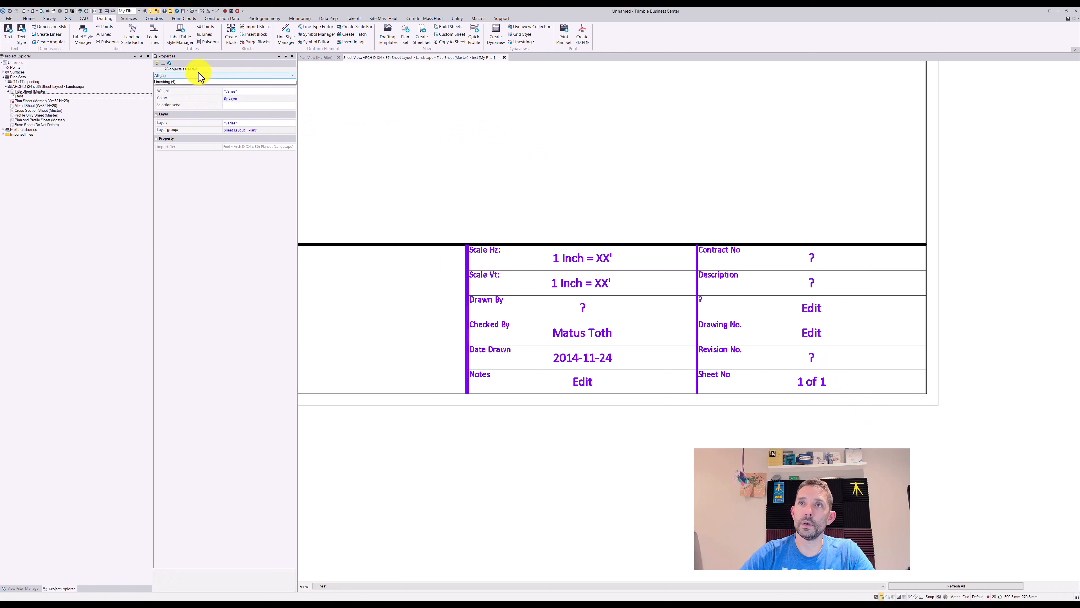
left_click(200, 76)
left_click(187, 90)
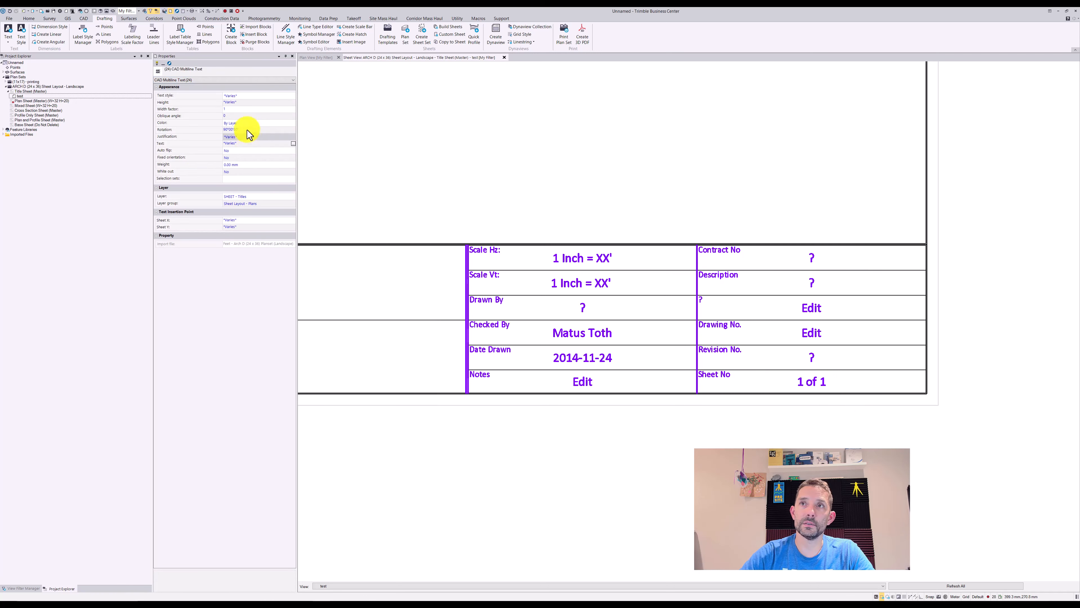
left_click(245, 95)
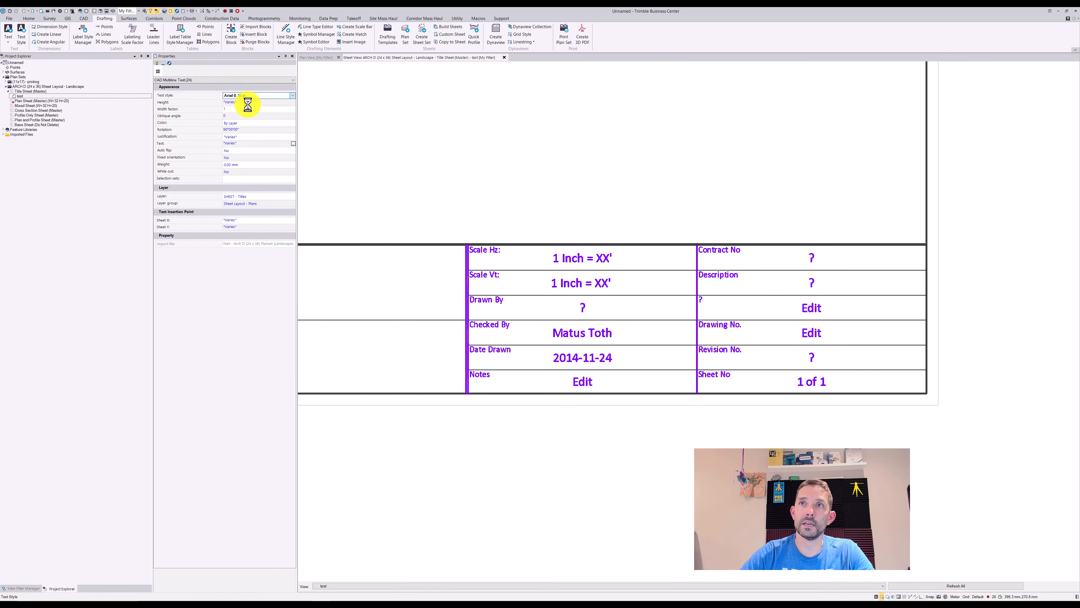
left_click(292, 96)
left_click(264, 113)
Step: Set the height of the selected title block texts to 3
left_click_drag(244, 102, 214, 104)
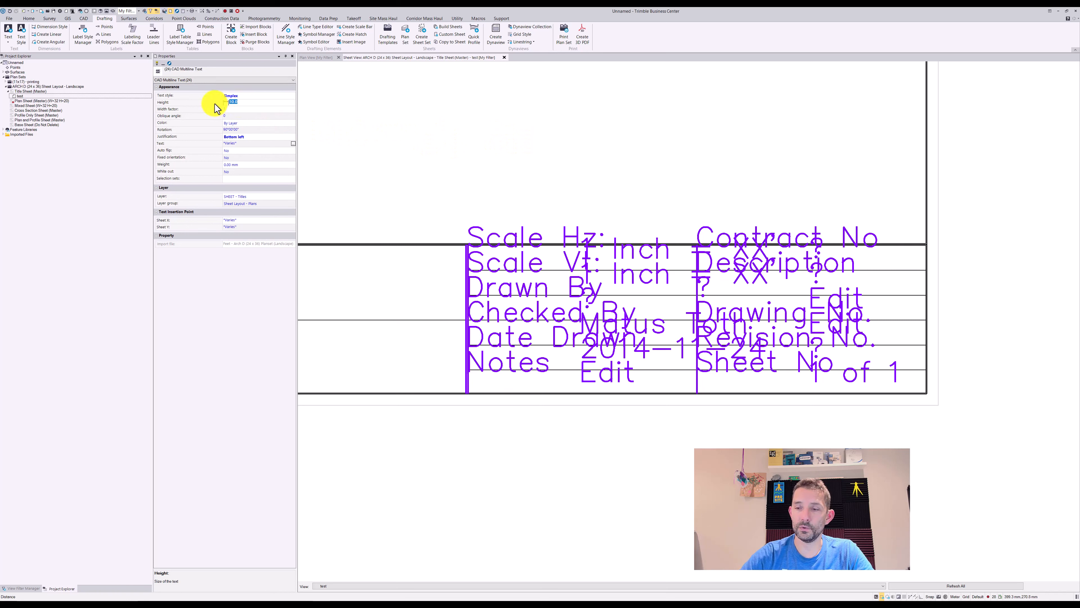
type("3")
key("Return")
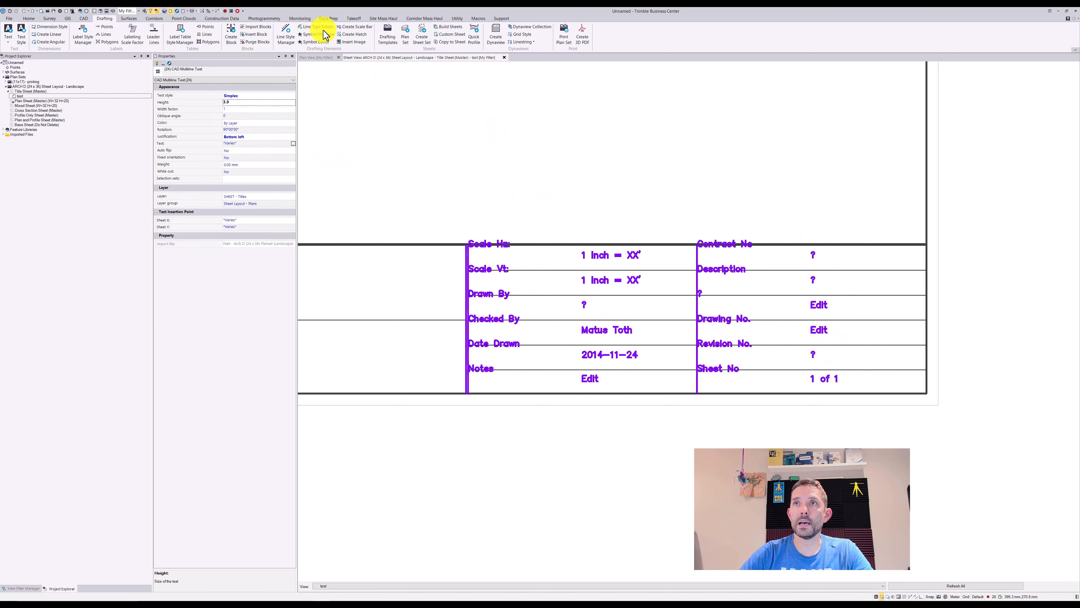
Step: Start moving the selected title block texts and remove the vertical divider lines from the selection
left_click(83, 18)
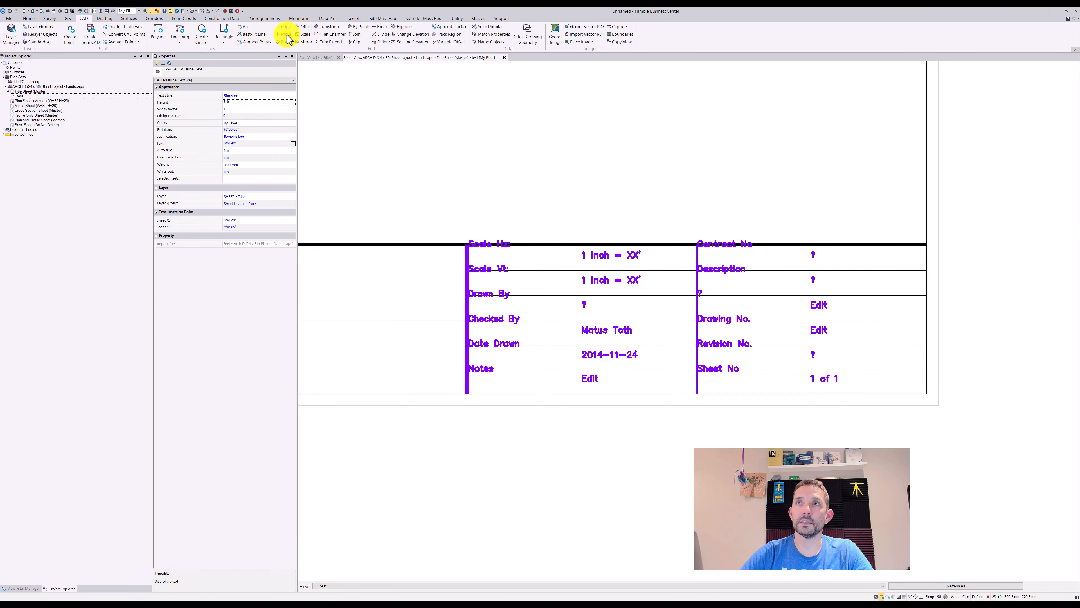
left_click(982, 105)
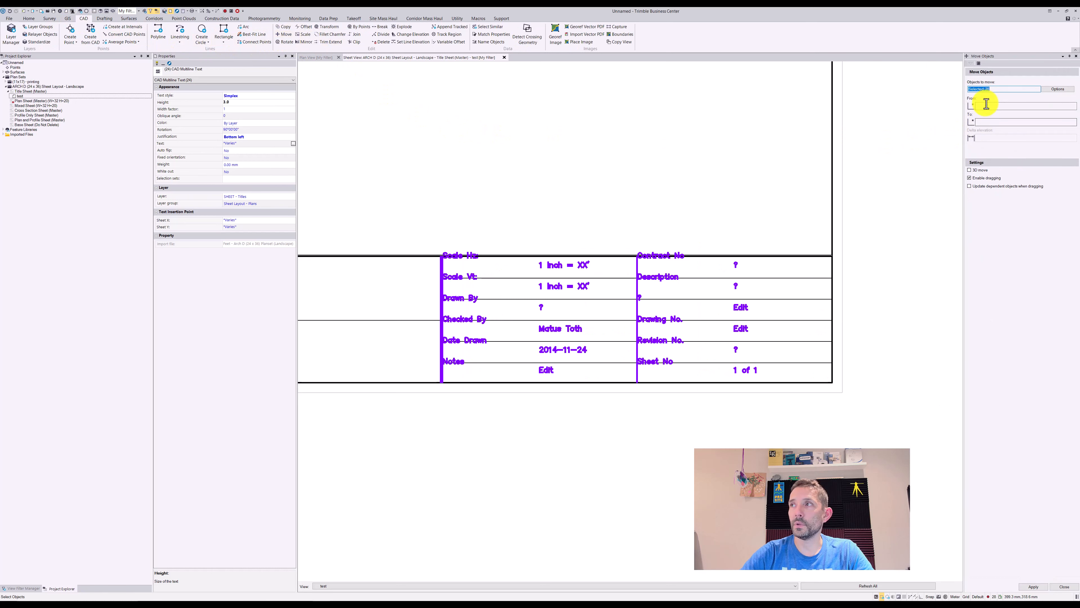
left_click(486, 170)
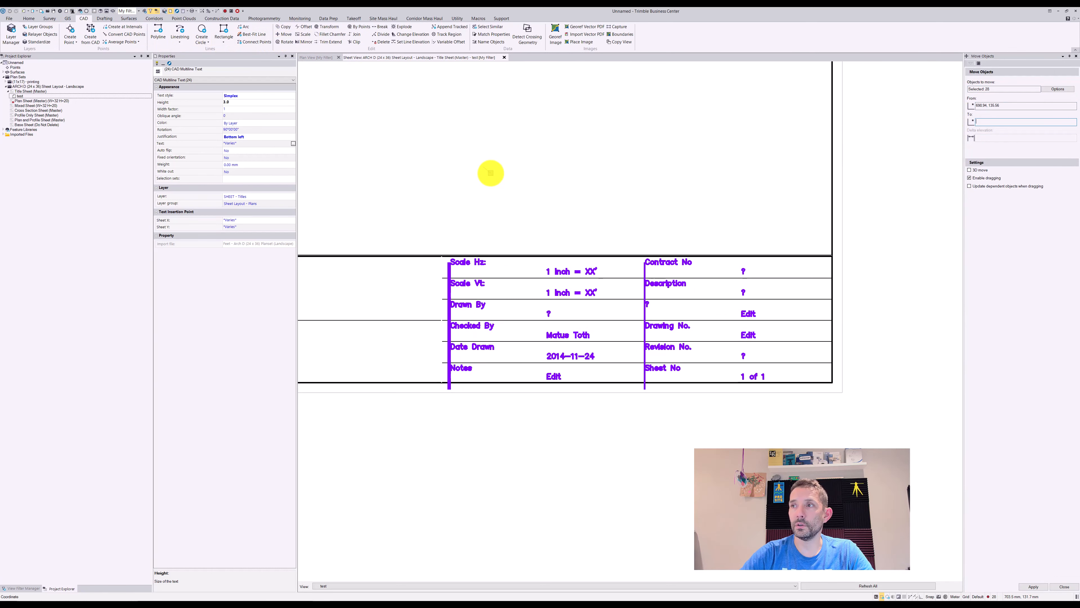
left_click(980, 88)
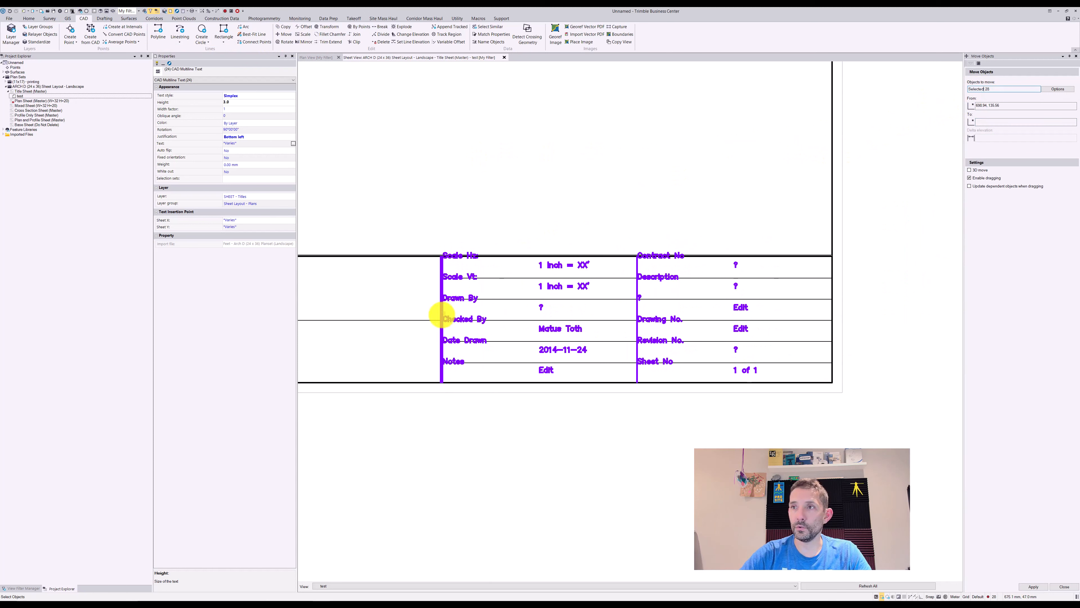
left_click(442, 307, "ctrl")
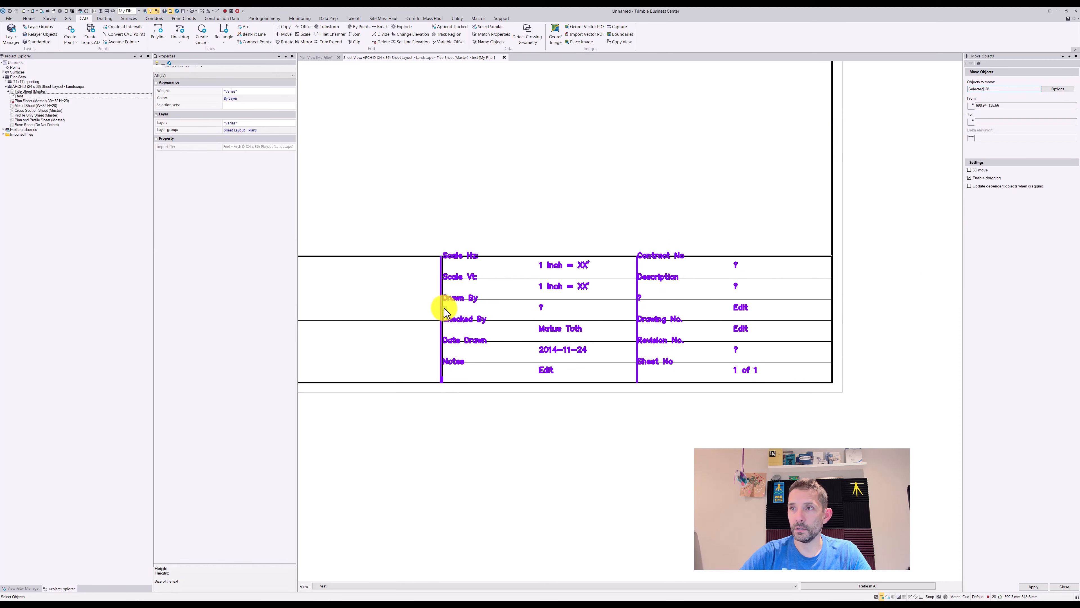
left_click(442, 308, "ctrl")
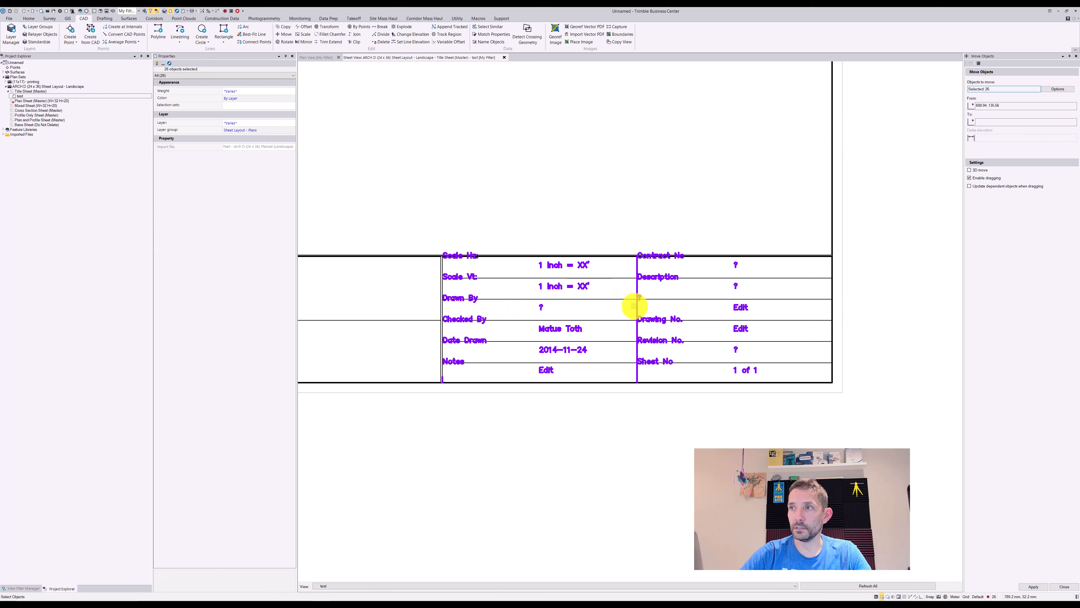
left_click(637, 307, "ctrl")
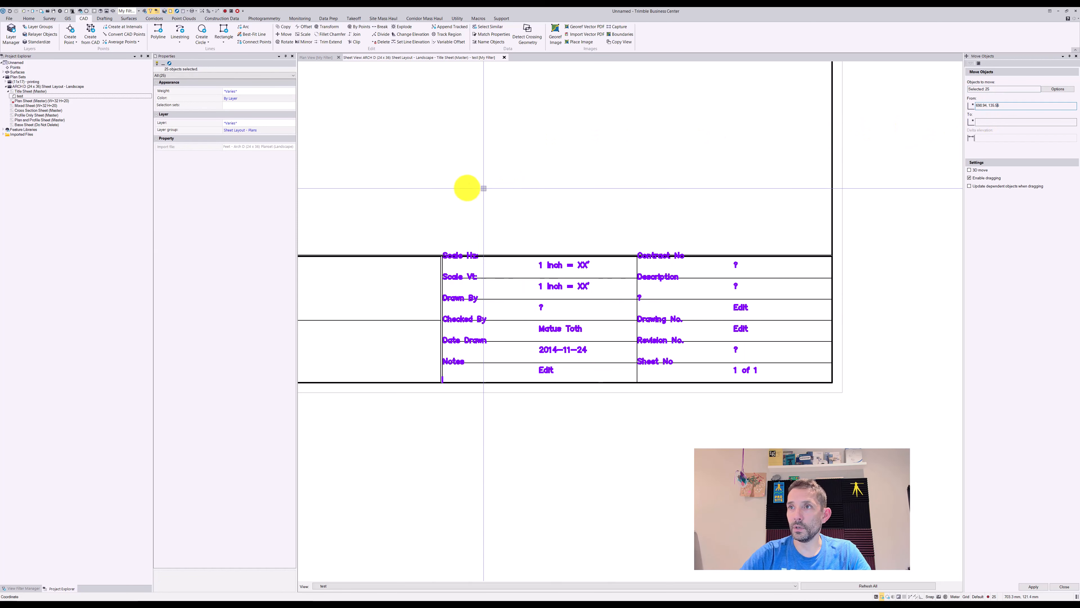
Step: Exclude the remaining short line from the selection and move the texts slightly right and down into their title block cells
left_click(457, 186)
left_click(475, 197)
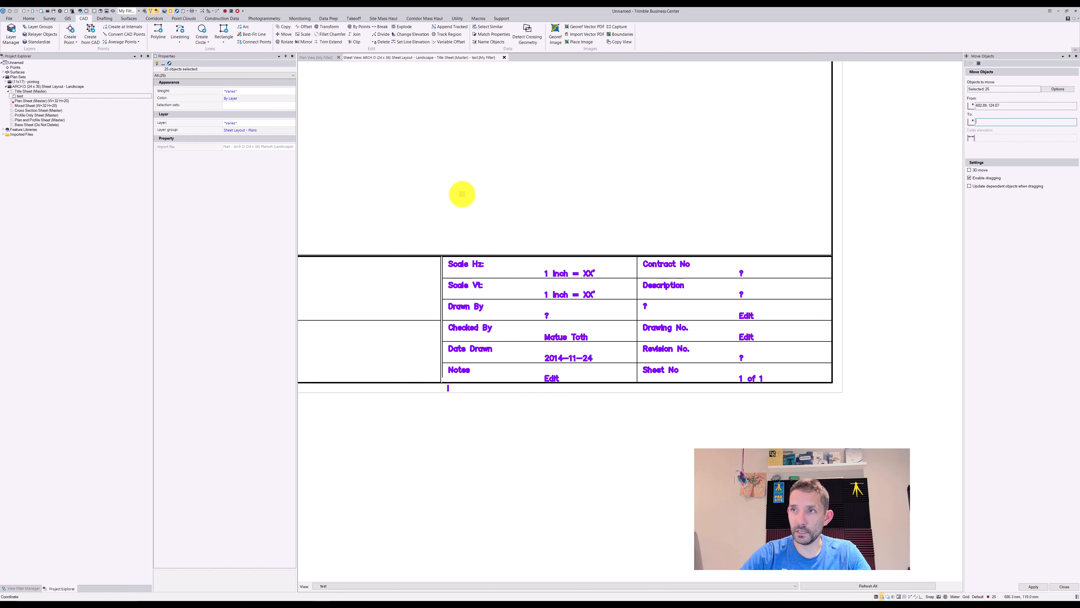
left_click(988, 88)
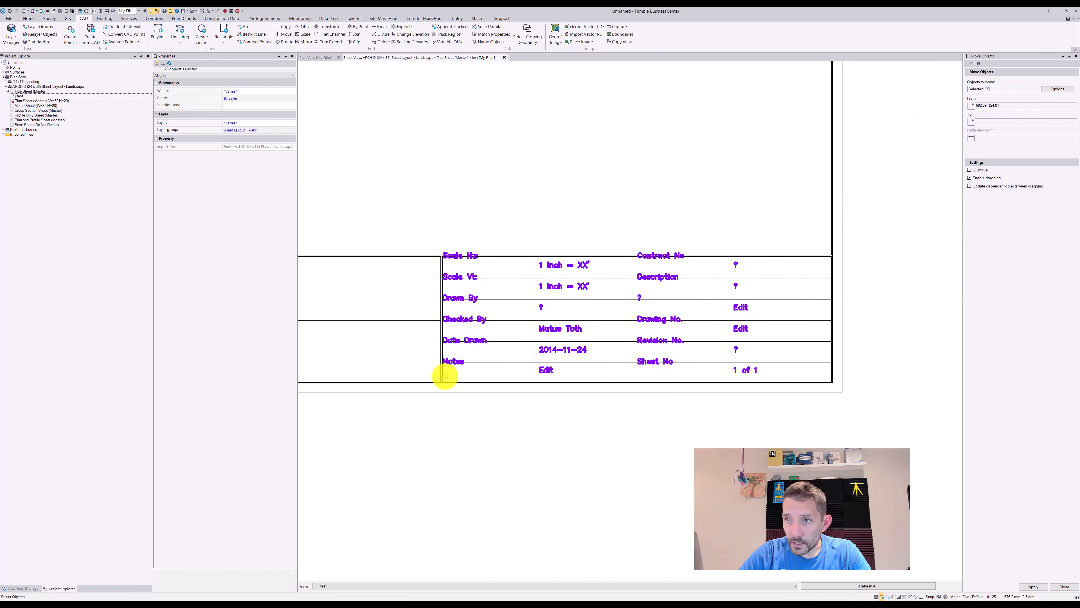
left_click(448, 382, "ctrl")
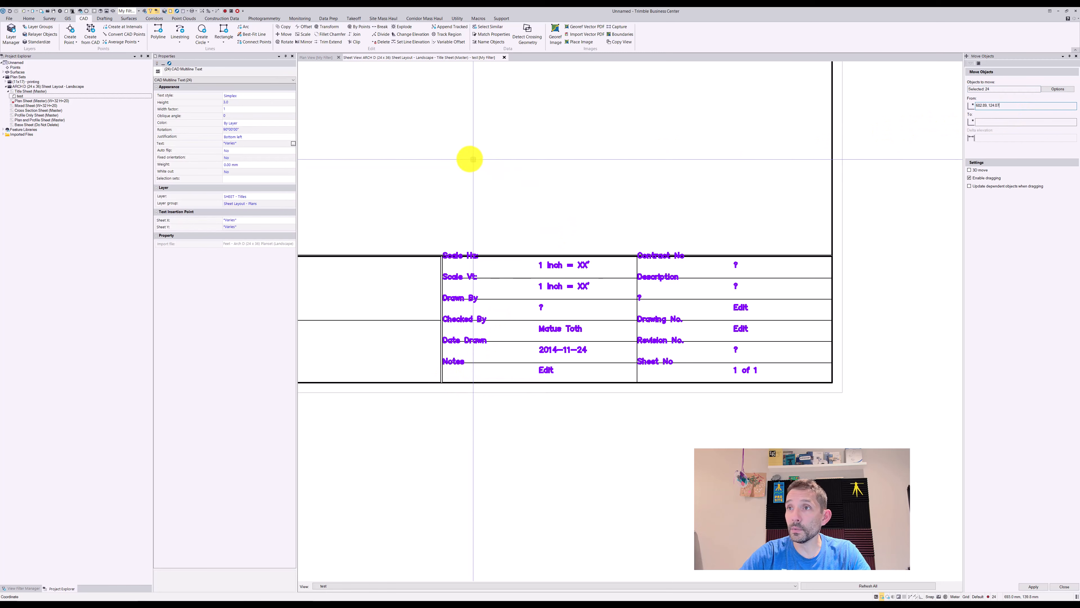
left_click(477, 167)
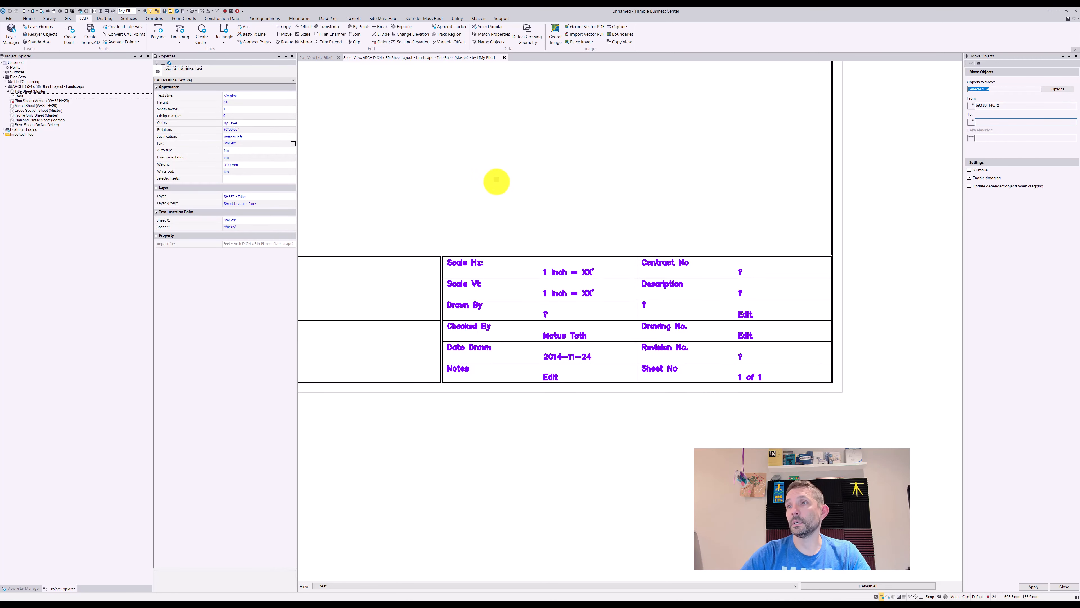
key("Escape")
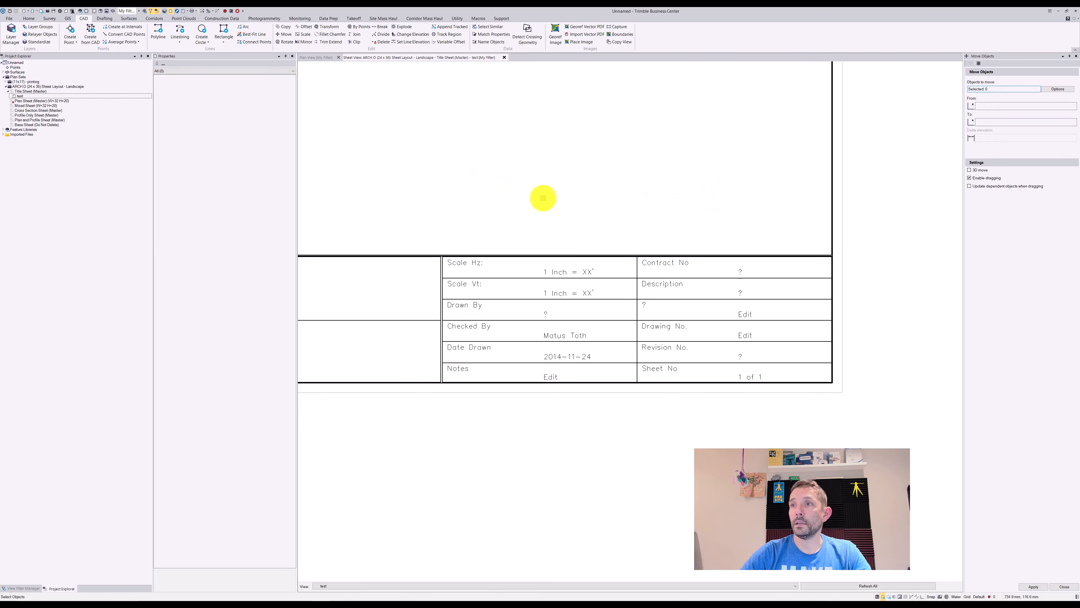
Step: Reprint the test sheet to test_plansheet.pdf on the desktop, replacing the existing file and closing the copy open in Acrobat Reader
scroll(548, 198, "down", 2)
scroll(762, 166, "down", 2)
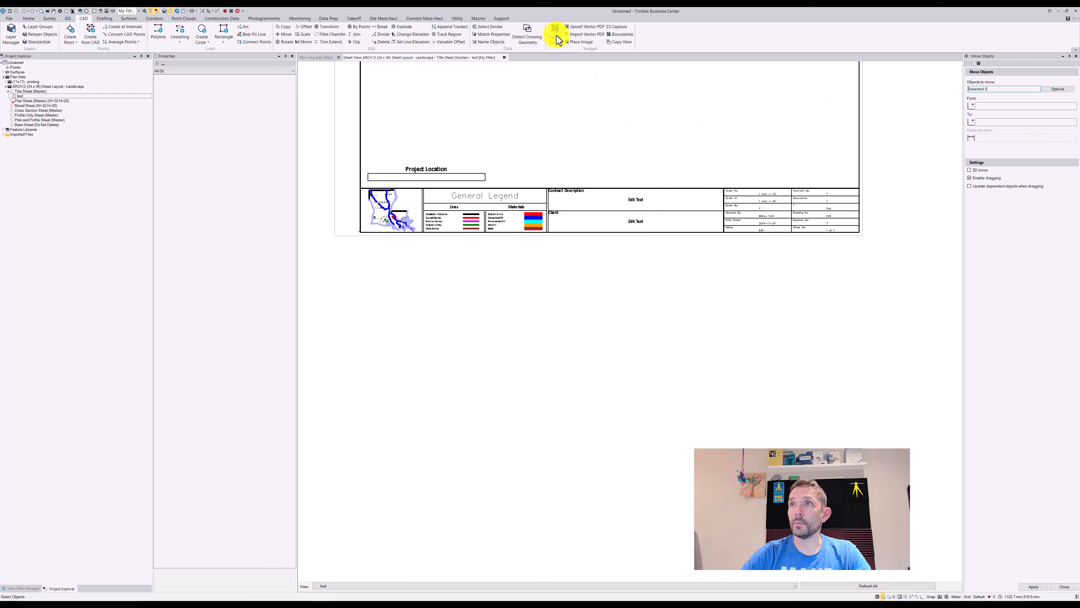
left_click(105, 19)
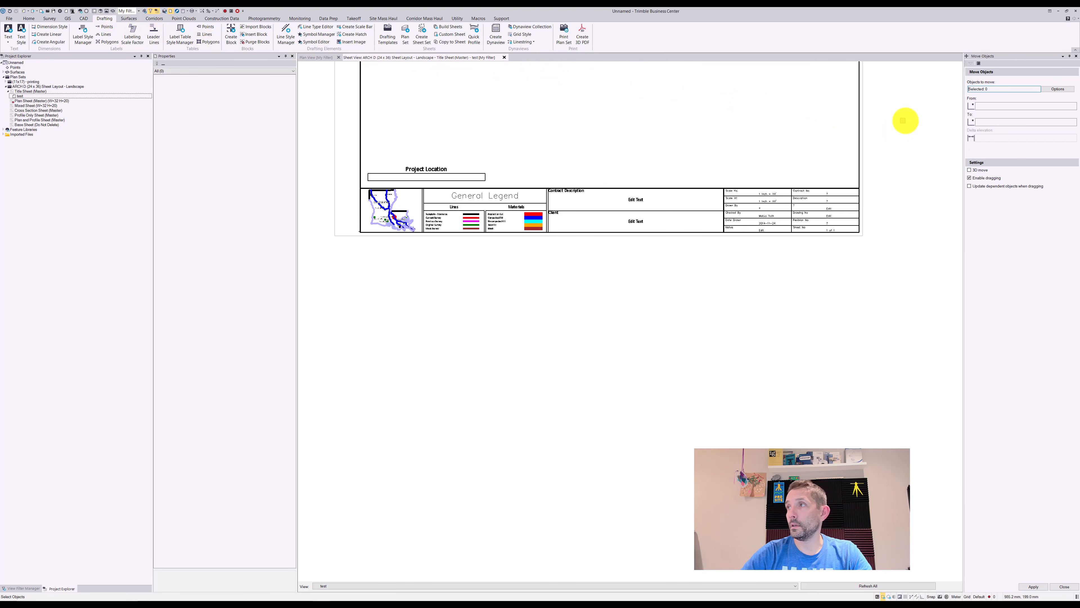
left_click(564, 34)
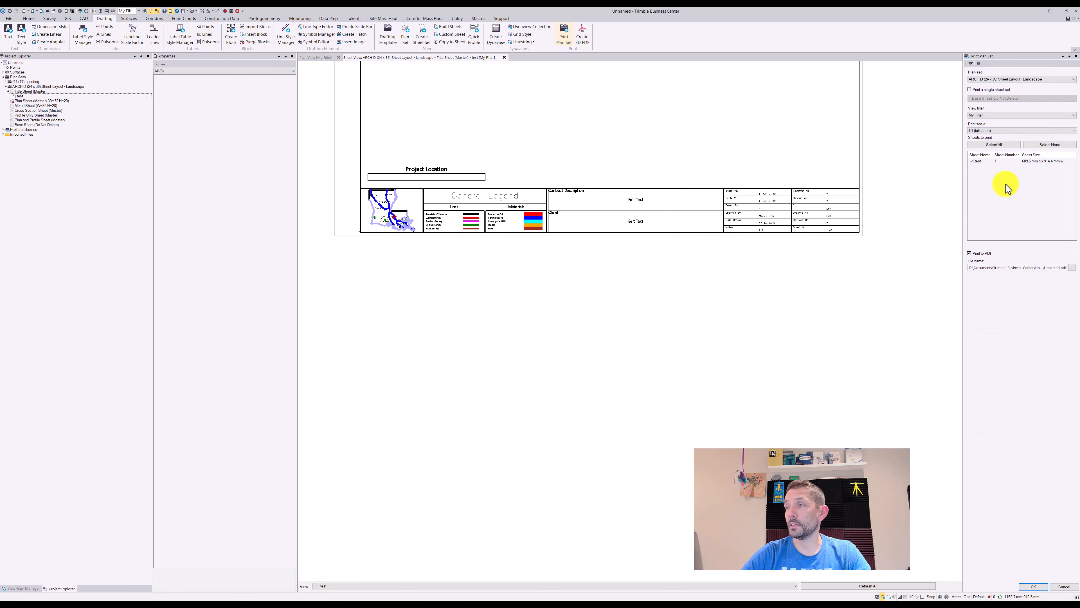
left_click(1072, 268)
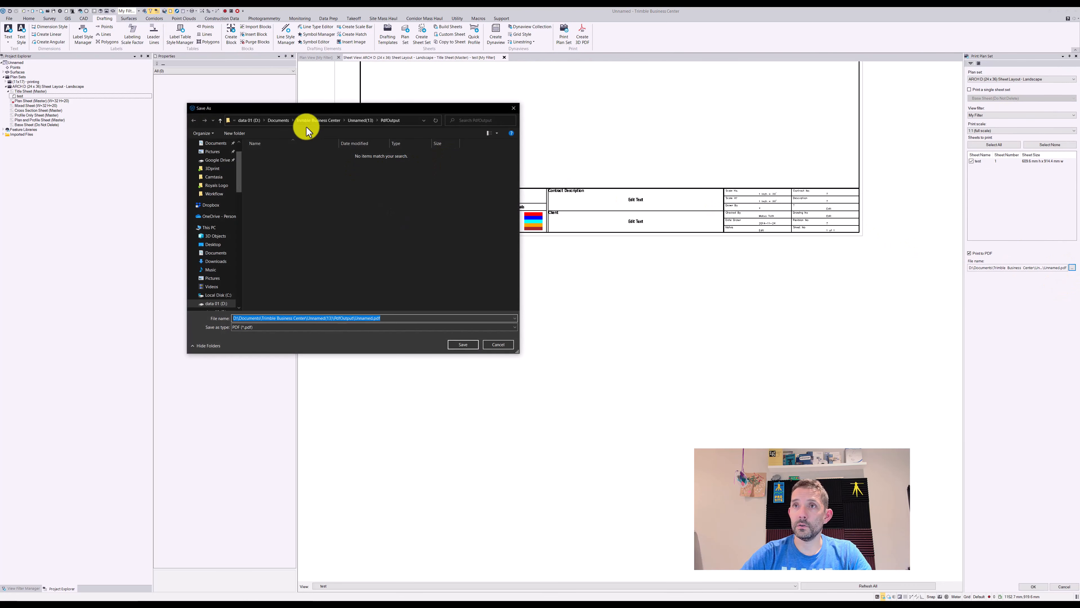
left_click(209, 245)
left_click(382, 273)
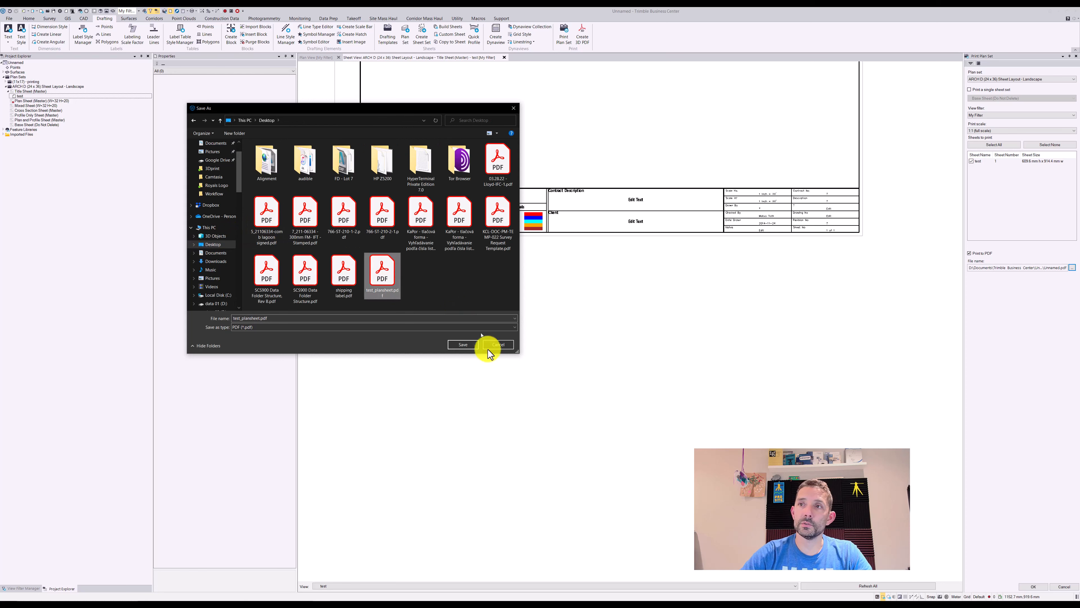
left_click(470, 348)
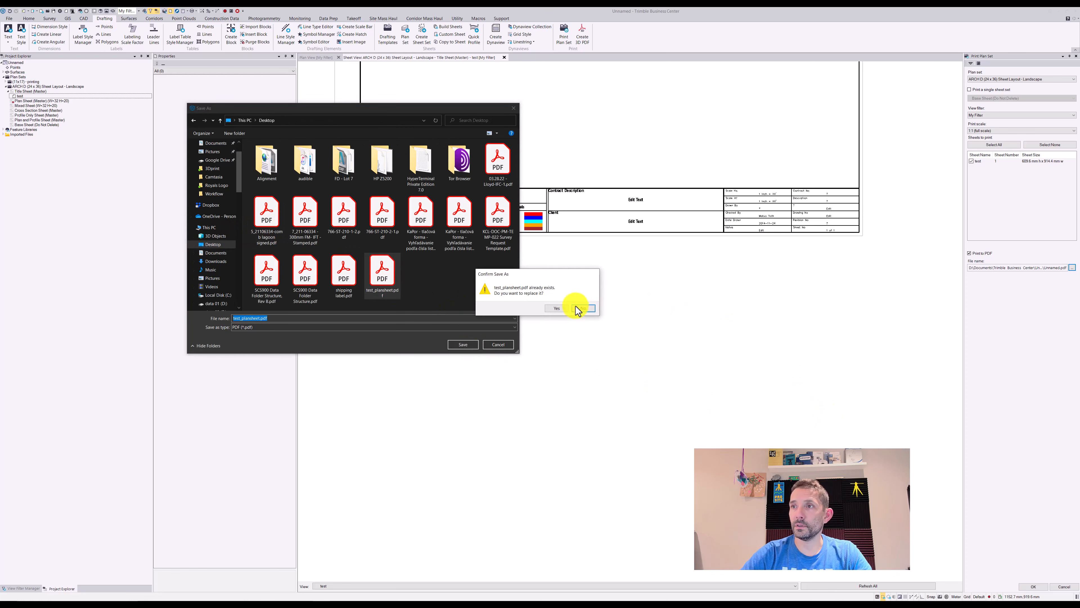
left_click(565, 310)
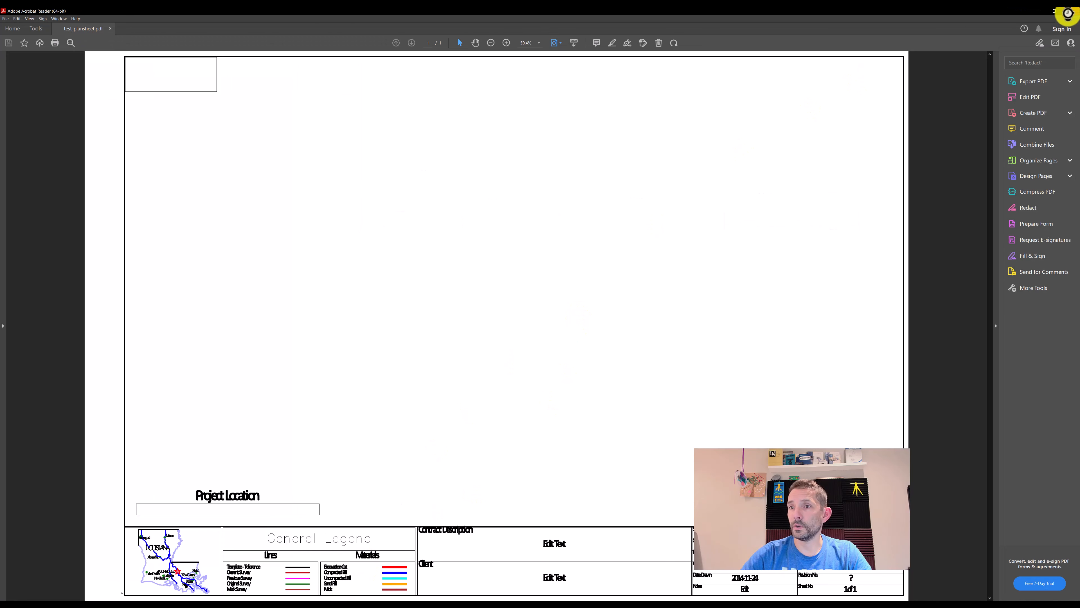
left_click(1072, 12)
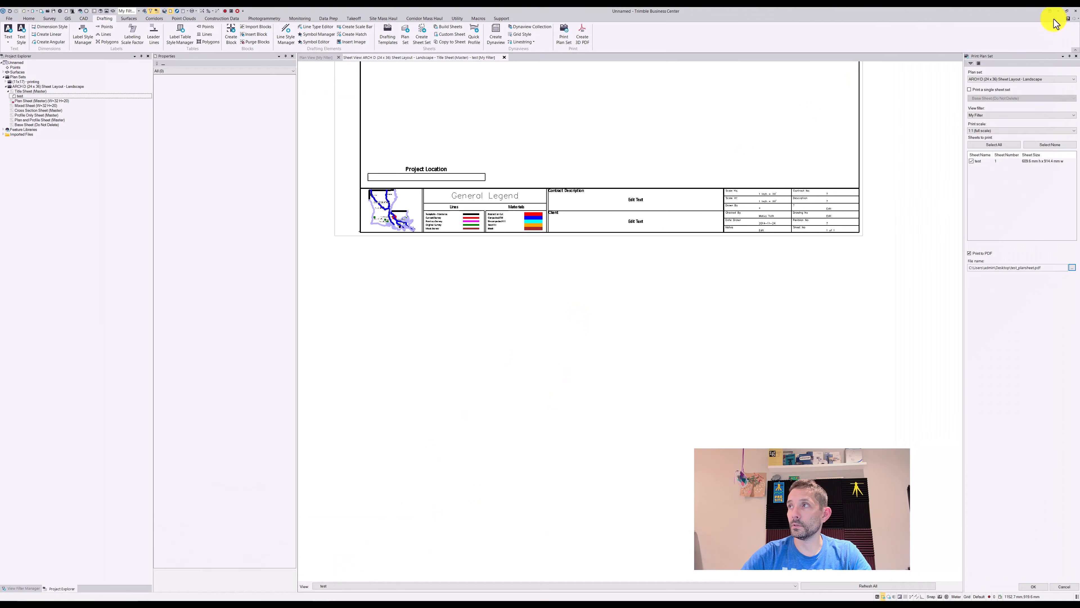
left_click(1034, 586)
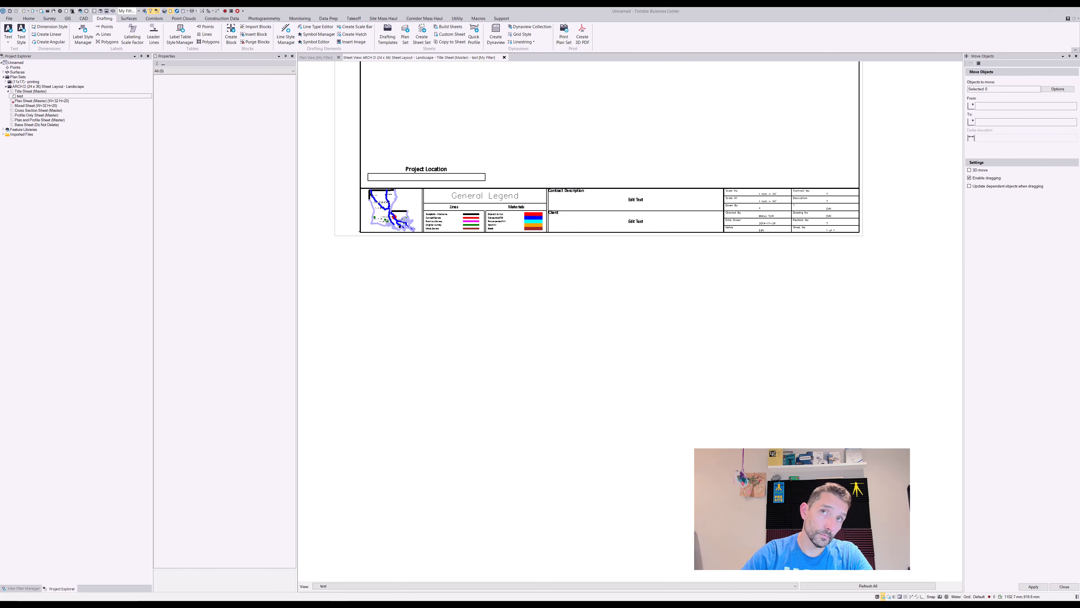
Step: Switch to the reprinted test_plansheet.pdf in Adobe Acrobat Reader and collapse the tools pane to examine the title block text
left_click_drag(17, 111, 574, 7)
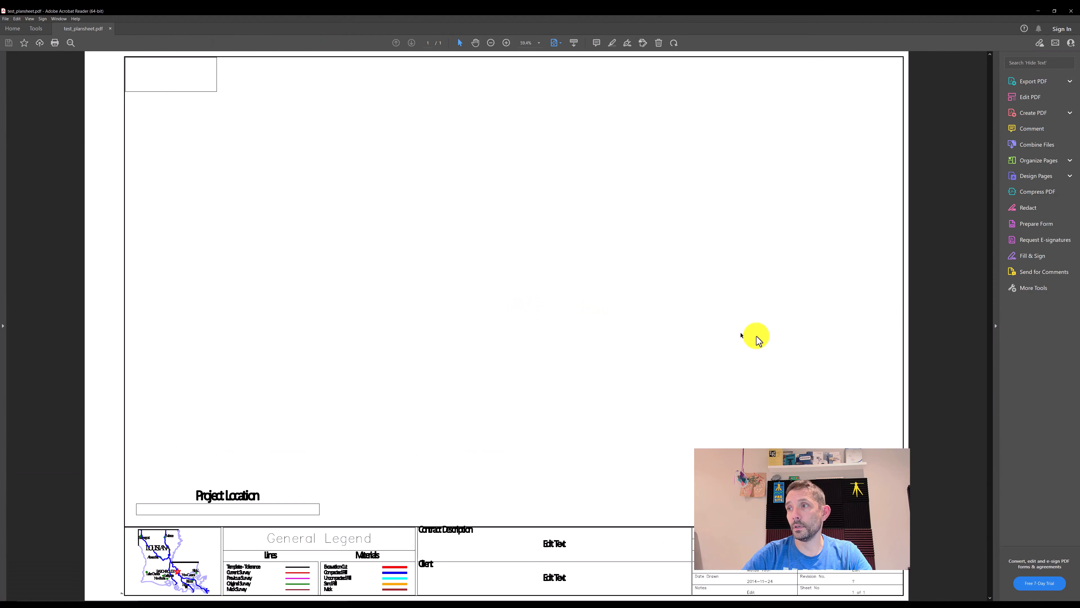
left_click(995, 327)
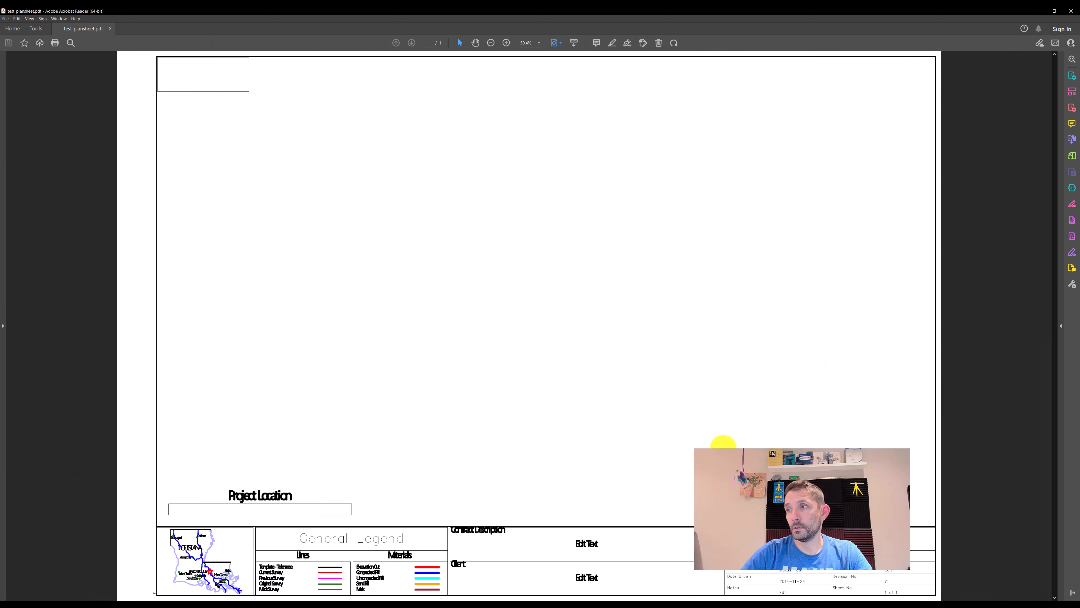